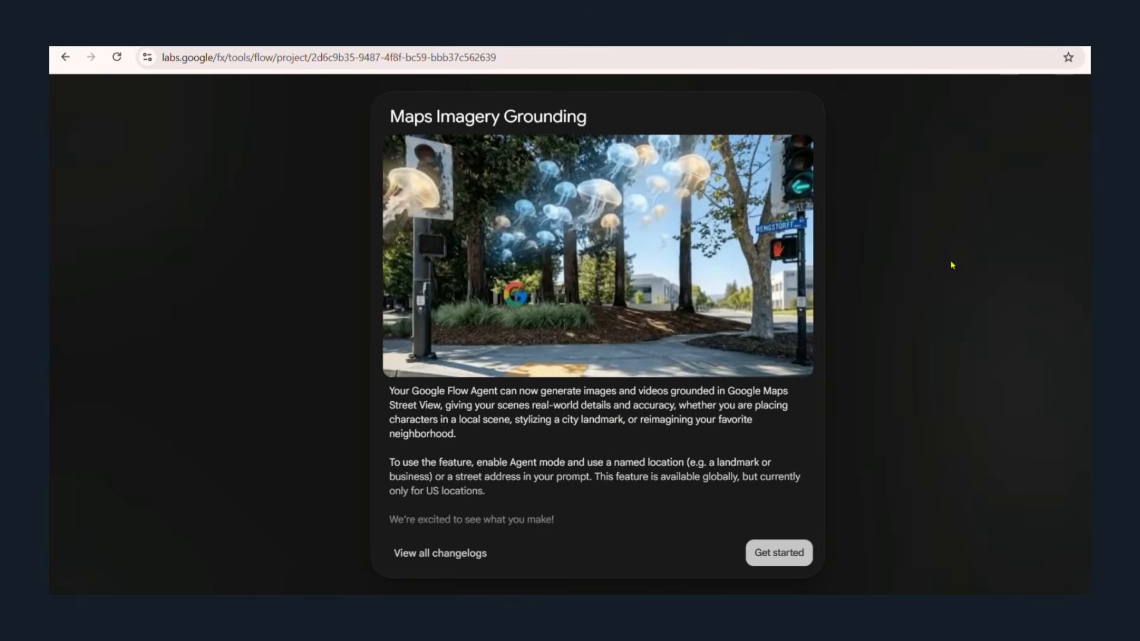
Dismiss the Maps Imagery Grounding announcement and close the untitled agent session panel.
{"action": "left_click", "coordinate": [780, 553]}
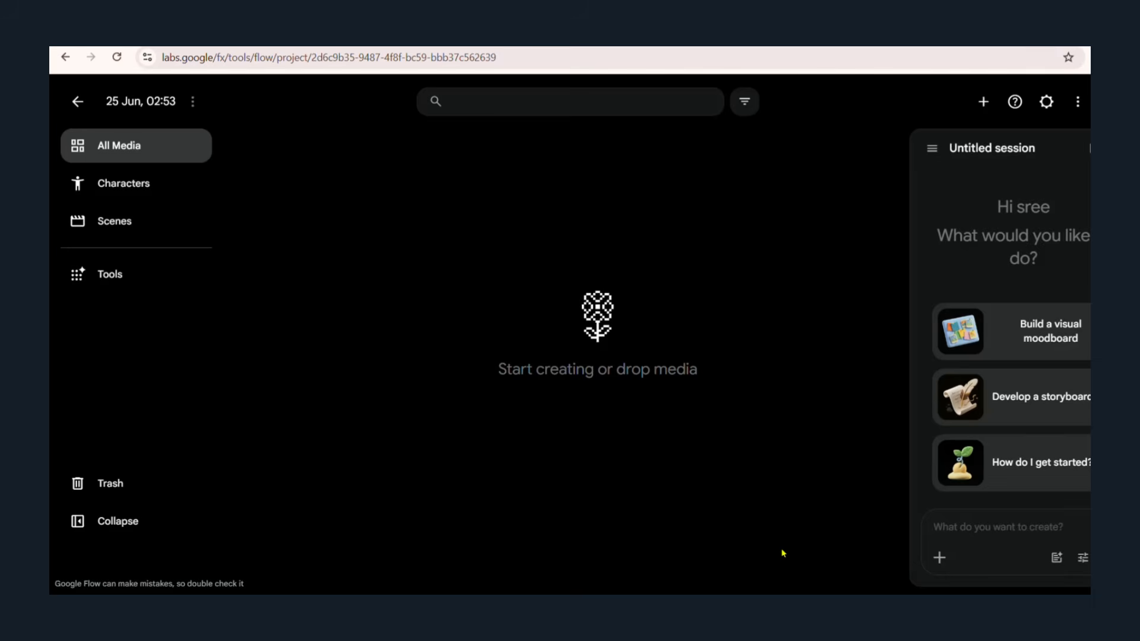
{"action": "left_click", "coordinate": [1116, 148]}
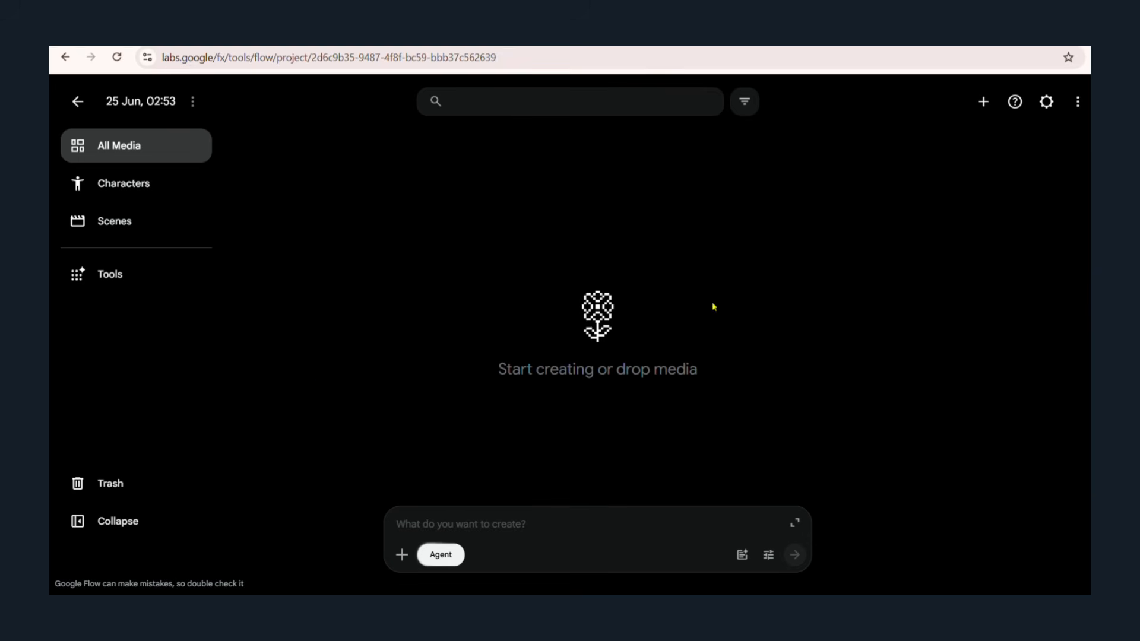
Find the Whisk tool by Google among the project's discoverable tools and open it.
{"action": "left_click", "coordinate": [122, 284]}
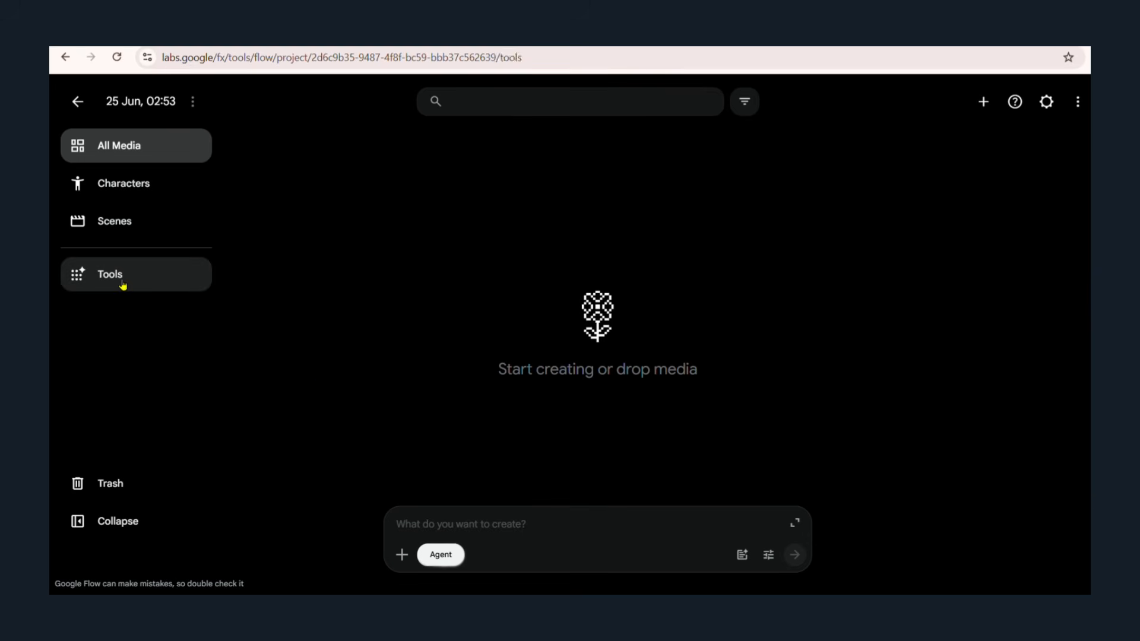
{"action": "left_click", "coordinate": [583, 101]}
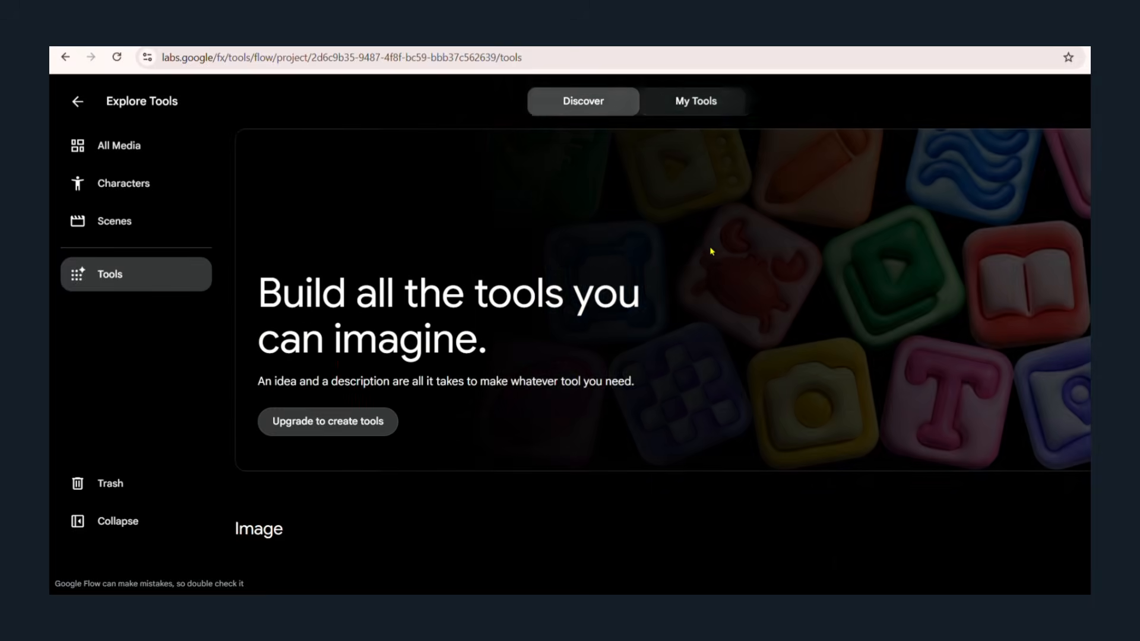
{"action": "scroll", "coordinate": [711, 250], "scroll_direction": "down", "scroll_amount": 10}
{"action": "scroll", "coordinate": [662, 361], "scroll_direction": "down", "scroll_amount": 15}
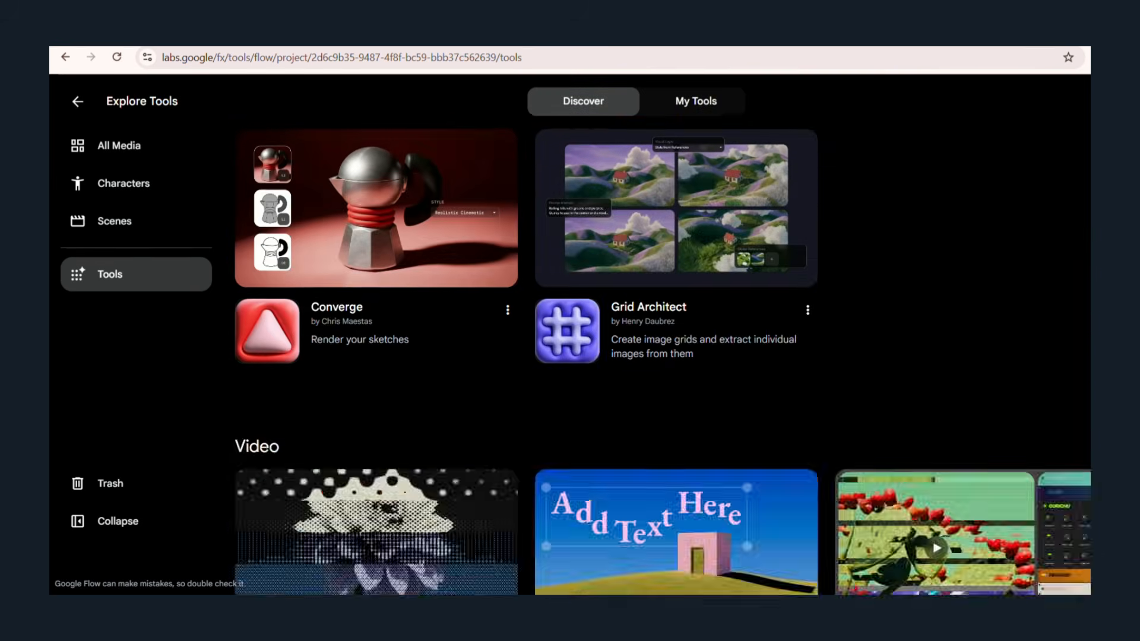
{"action": "scroll", "coordinate": [662, 361], "scroll_direction": "down", "scroll_amount": 2}
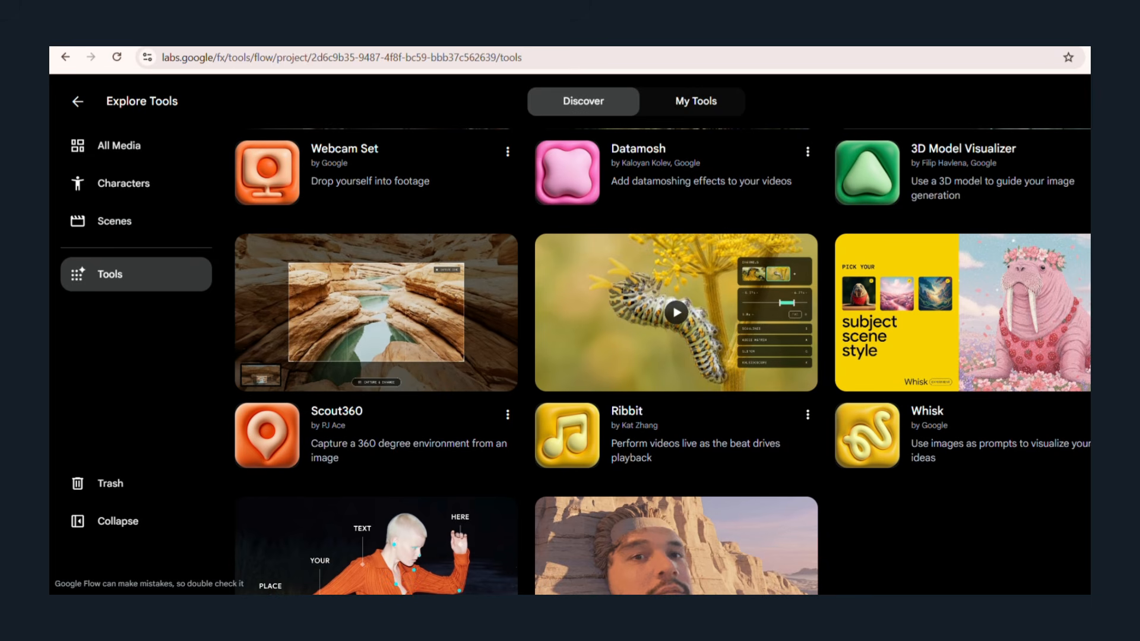
{"action": "left_click", "coordinate": [995, 327]}
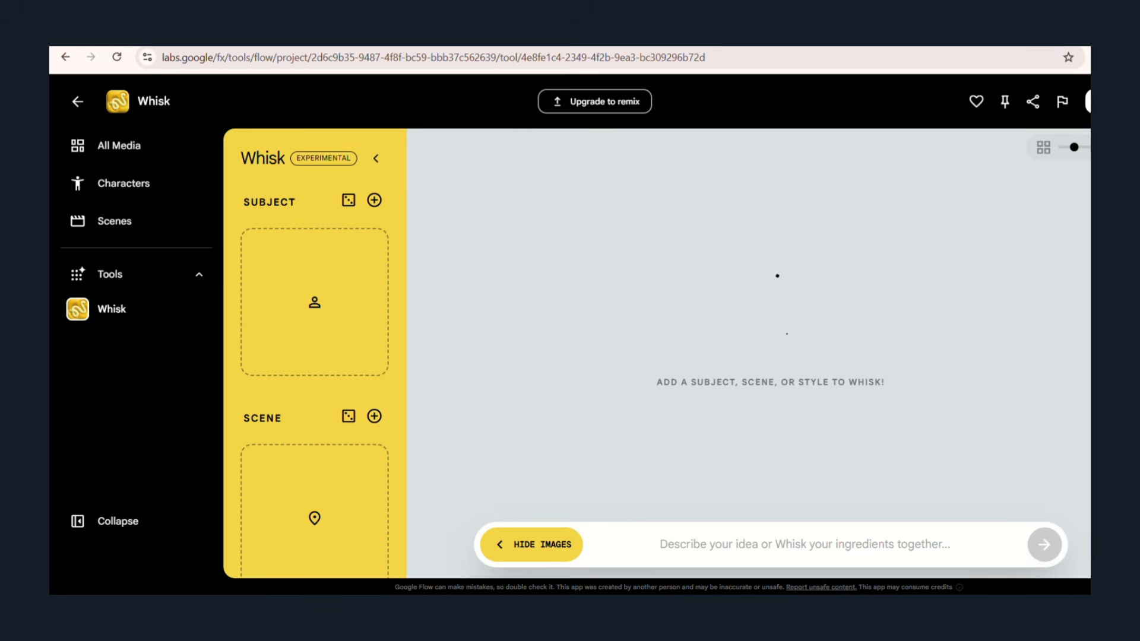
Look over Whisk's Subject, Scene and Style image slots and its prompt field.
{"action": "scroll", "coordinate": [319, 364], "scroll_direction": "down", "scroll_amount": 3}
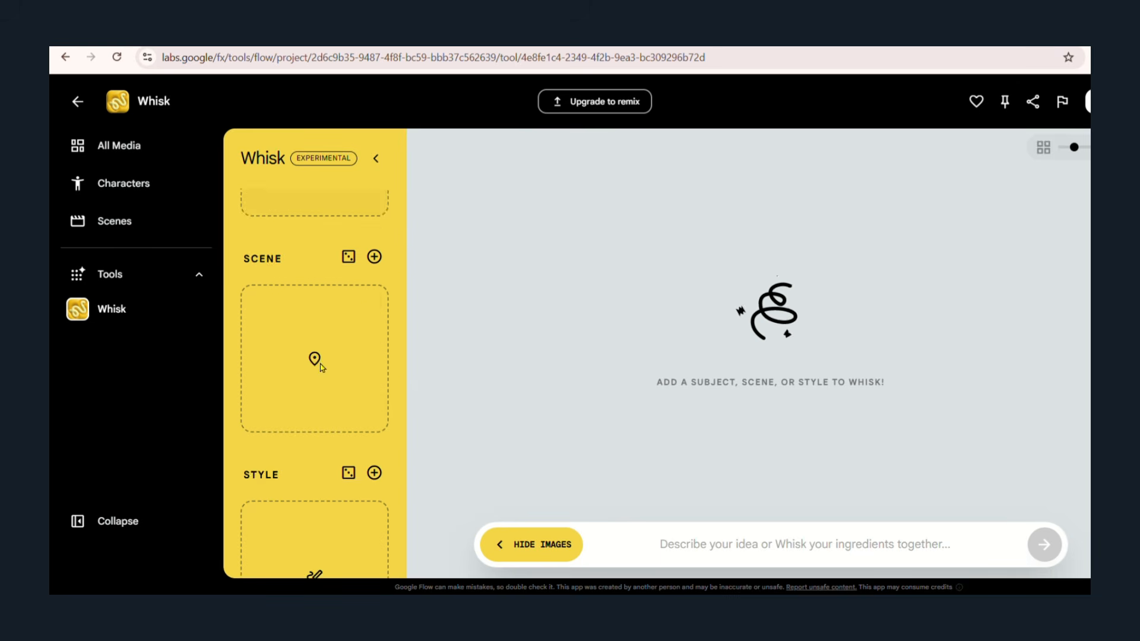
{"action": "scroll", "coordinate": [369, 458], "scroll_direction": "down", "scroll_amount": 2}
{"action": "scroll", "coordinate": [343, 234], "scroll_direction": "up", "scroll_amount": 5}
{"action": "scroll", "coordinate": [344, 415], "scroll_direction": "down", "scroll_amount": 5}
{"action": "scroll", "coordinate": [344, 415], "scroll_direction": "up", "scroll_amount": 5}
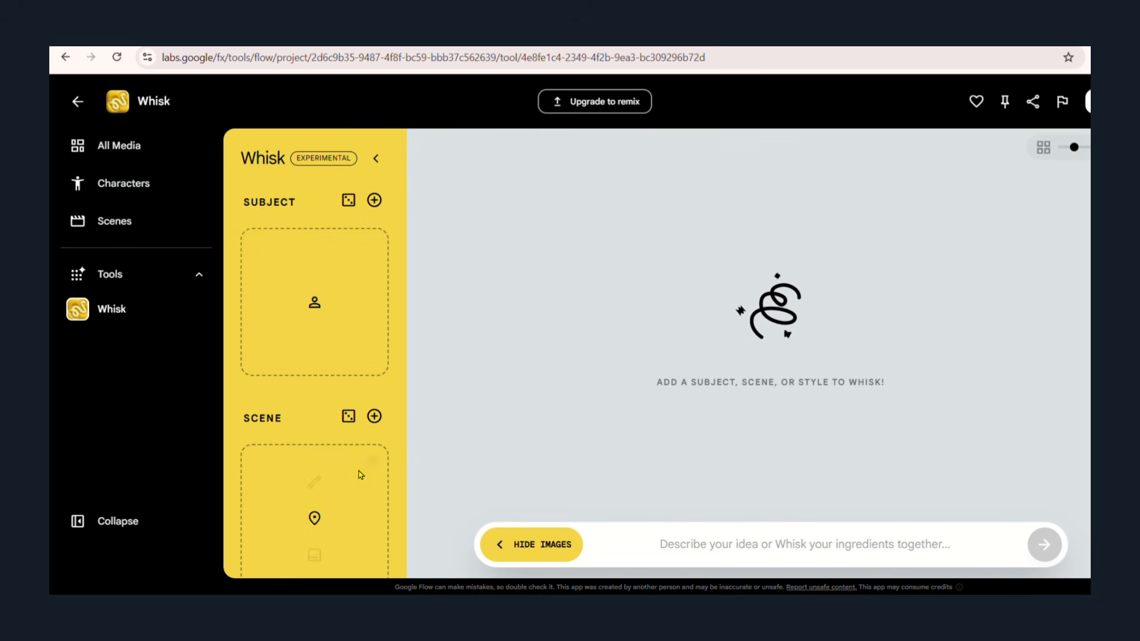
{"action": "left_click", "coordinate": [624, 547]}
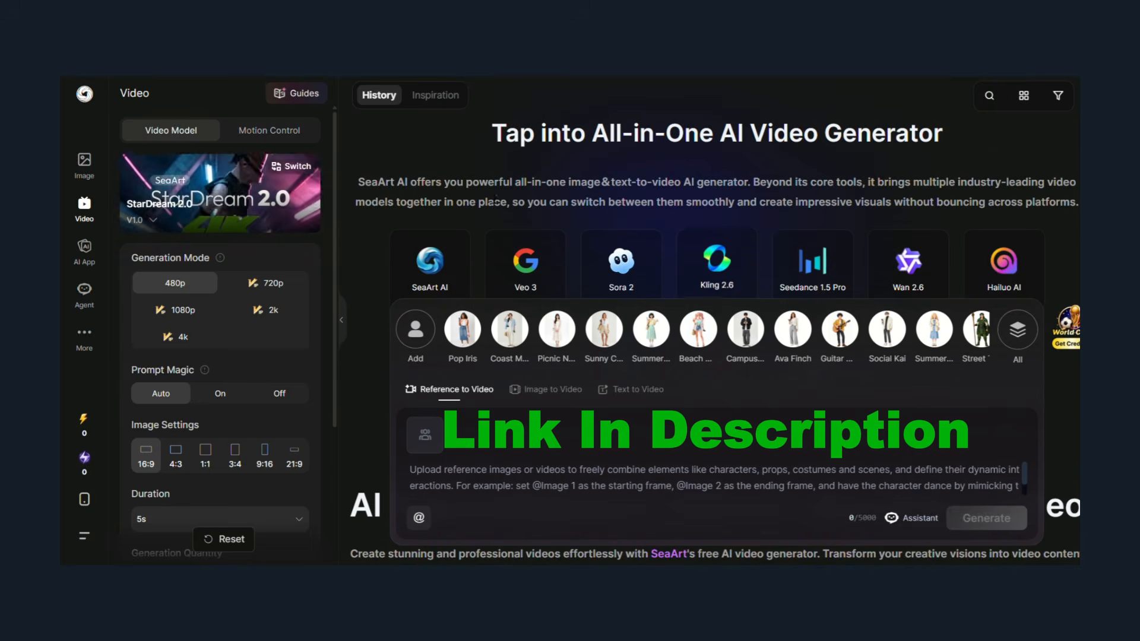
In SeaArt's image generator, remix the sample of the red-haired woman in a striped scarf and select its full prompt text.
{"action": "left_click", "coordinate": [80, 172]}
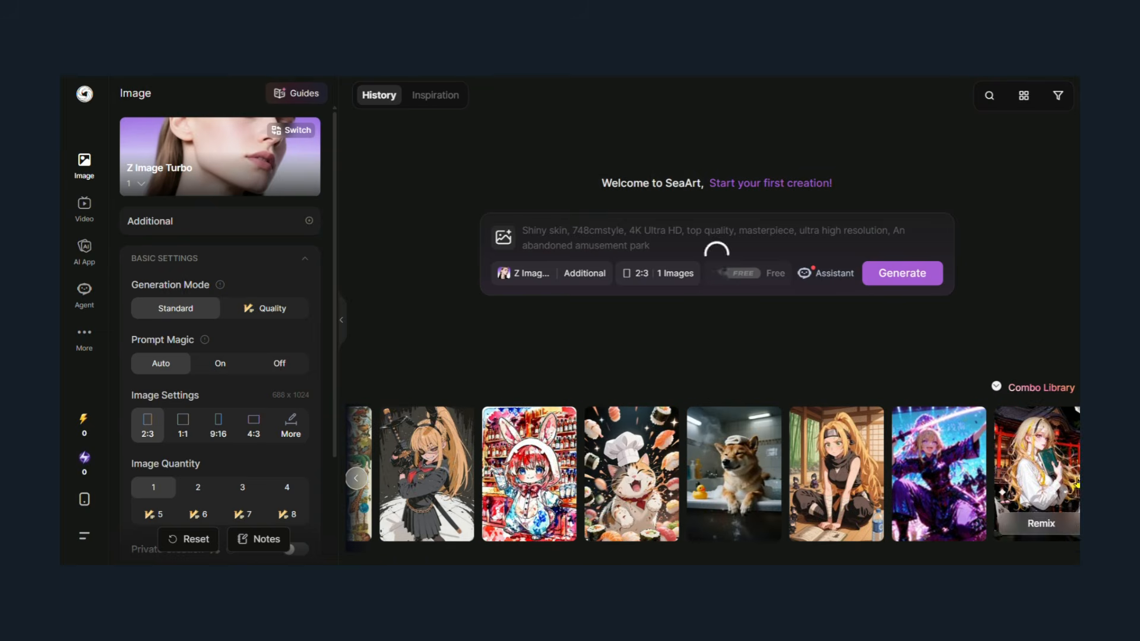
{"action": "left_click", "coordinate": [1040, 523]}
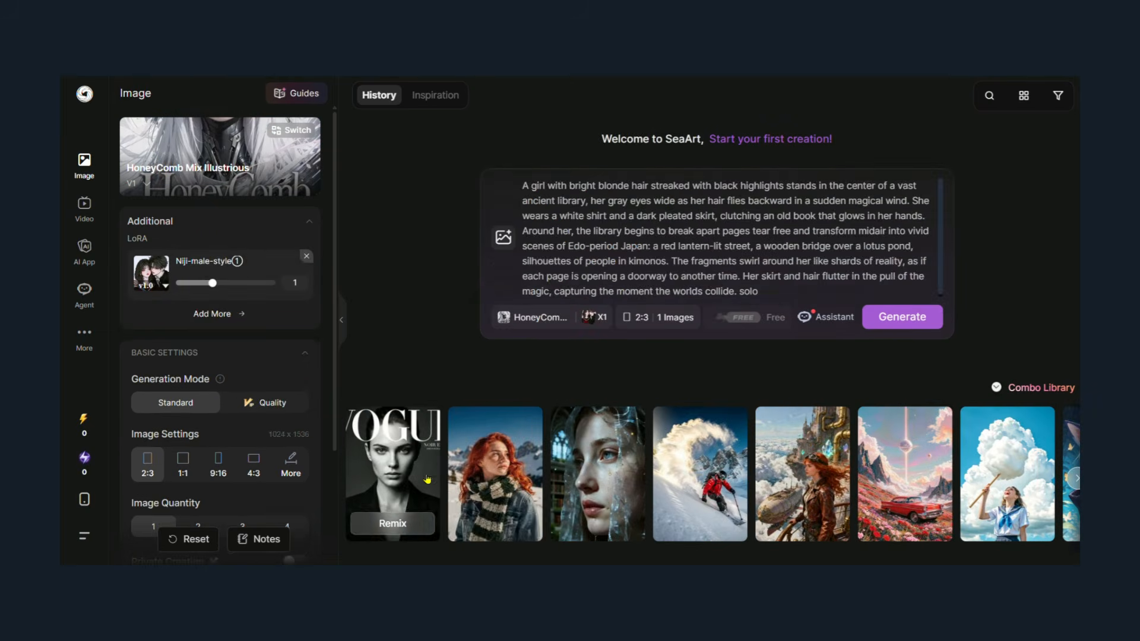
{"action": "left_click", "coordinate": [487, 475]}
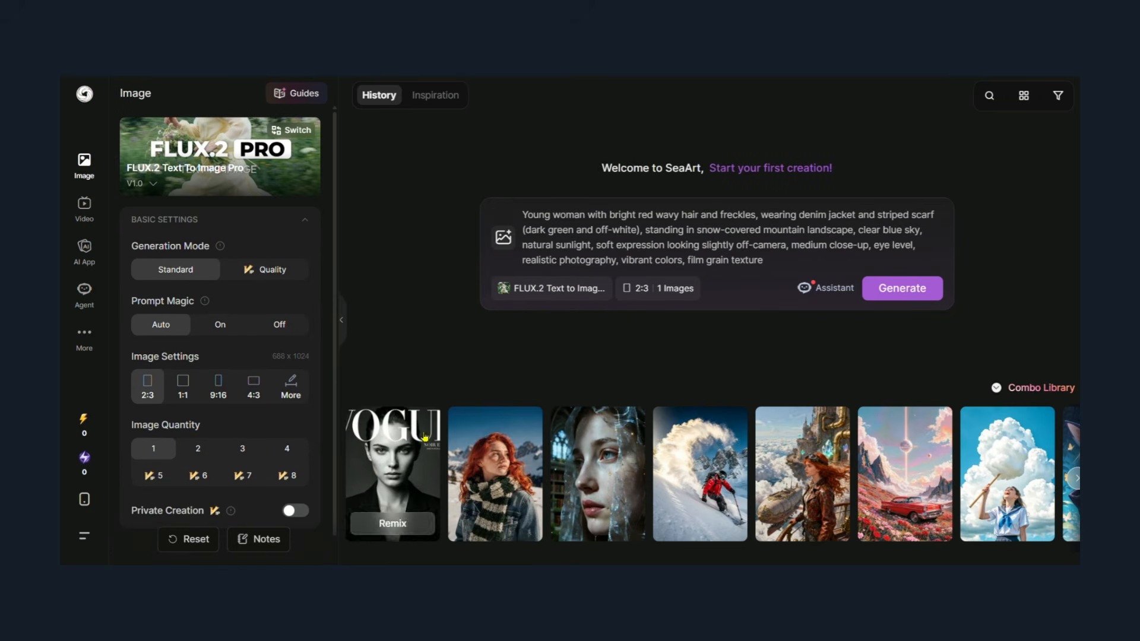
{"action": "left_click_drag", "start_coordinate": [522, 214], "coordinate": [783, 276]}
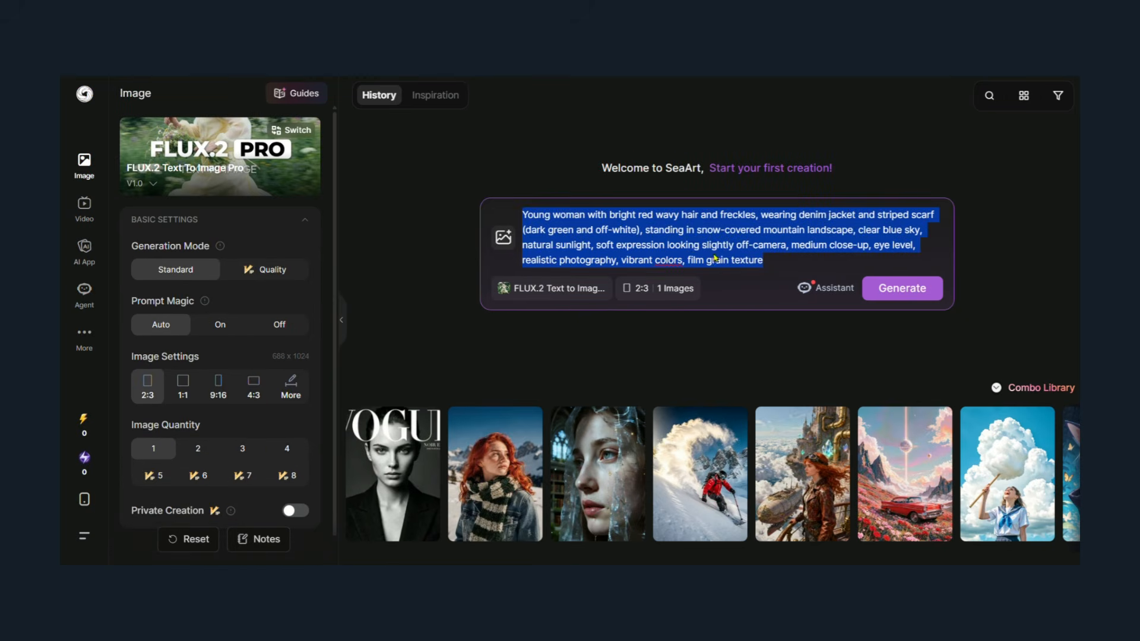
Switch to Whisk, paste the prompt about the red-haired young woman in a snowy mountain landscape, and generate images from it.
{"action": "left_click", "coordinate": [410, 189]}
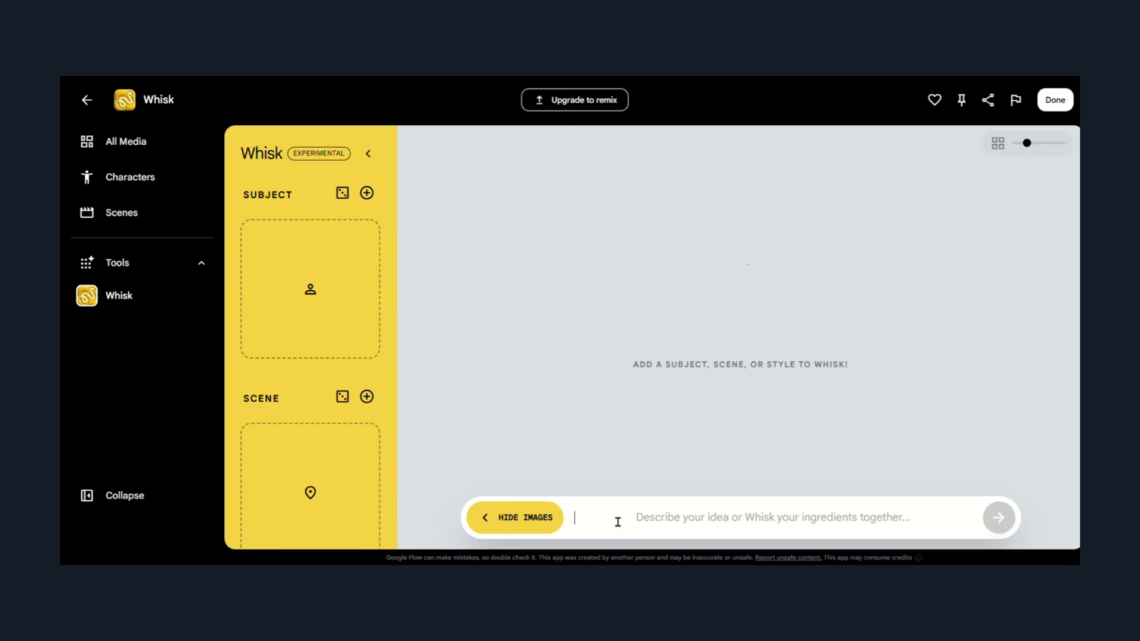
{"action": "key", "text": "ctrl+v"}
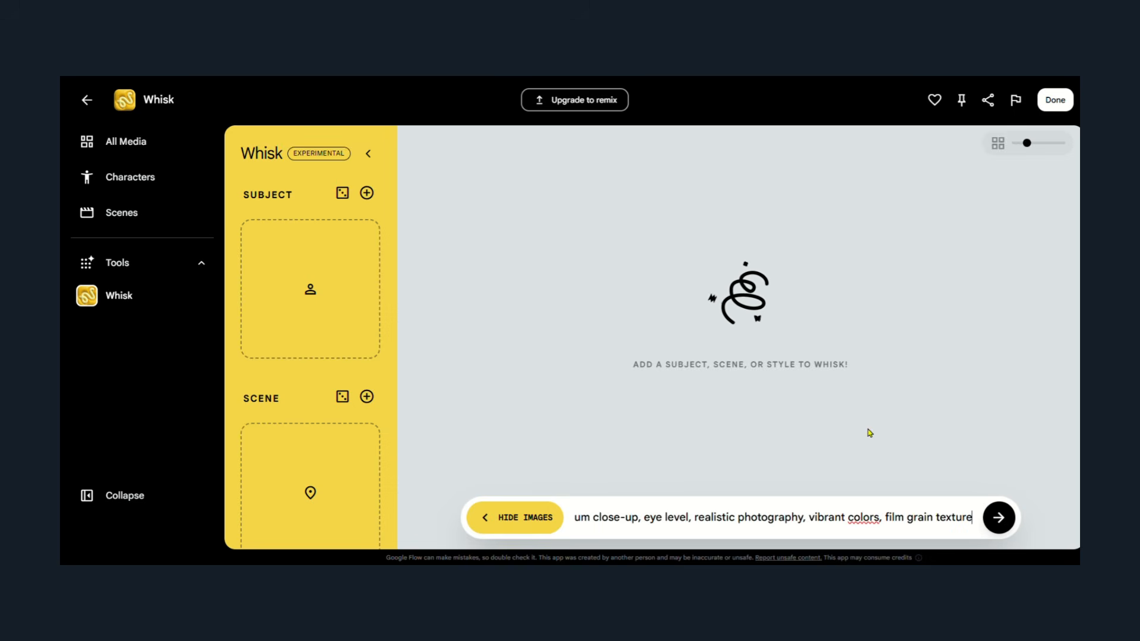
{"action": "left_click", "coordinate": [998, 518]}
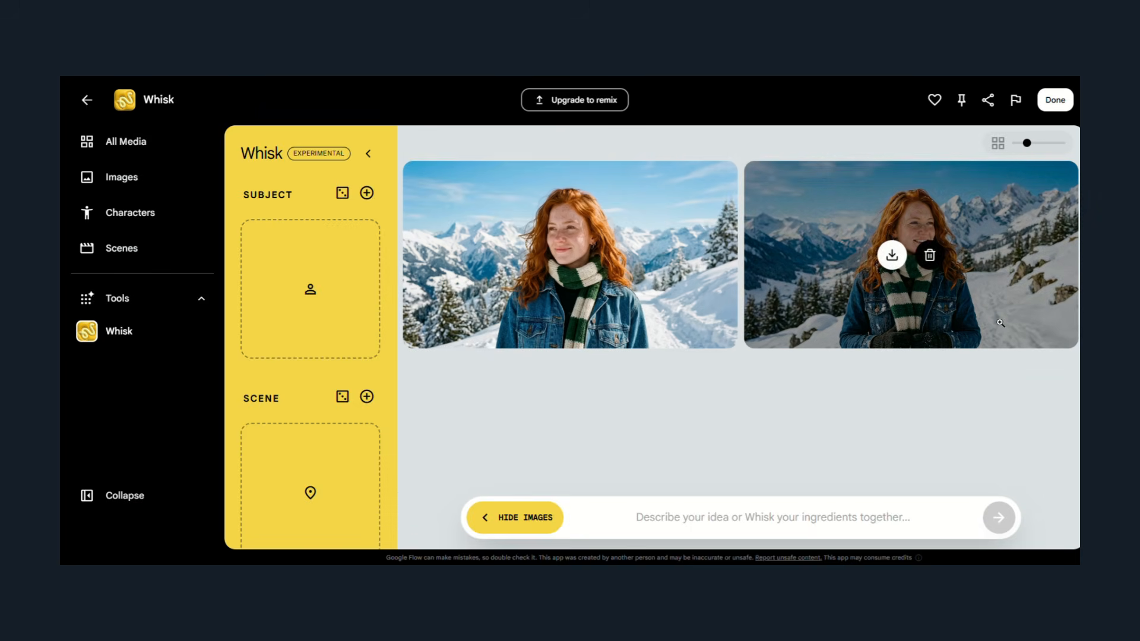
View the result details and prompt of each of the two generated red-haired woman images.
{"action": "left_click", "coordinate": [653, 323]}
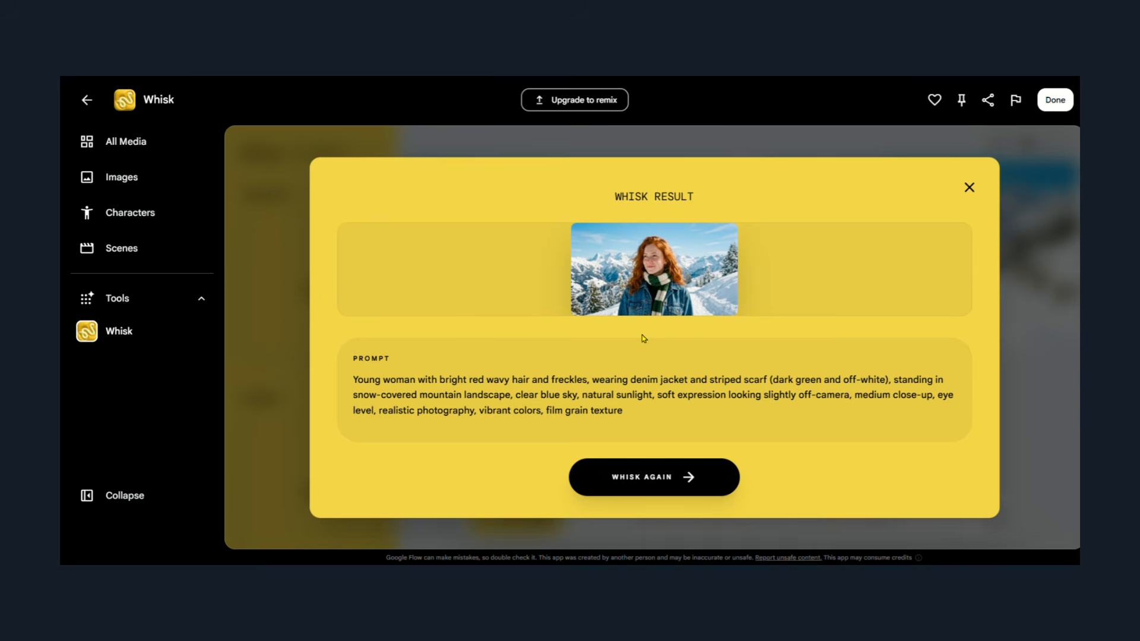
{"action": "left_click", "coordinate": [968, 189]}
{"action": "left_click", "coordinate": [854, 319]}
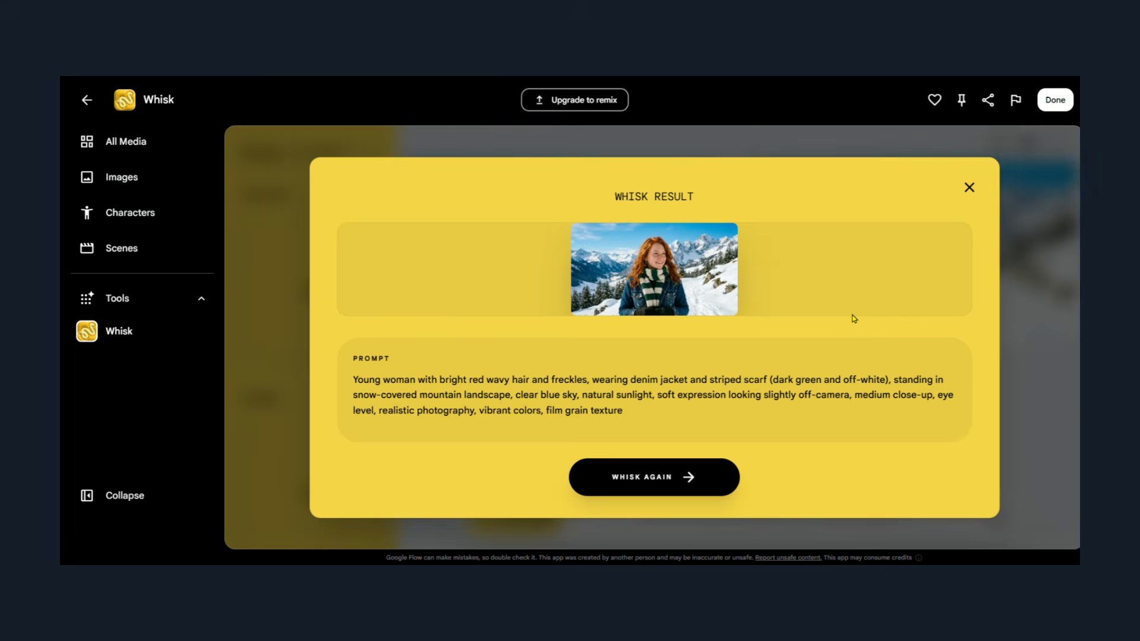
{"action": "left_click", "coordinate": [969, 188]}
{"action": "mouse_move", "coordinate": [555, 265]}
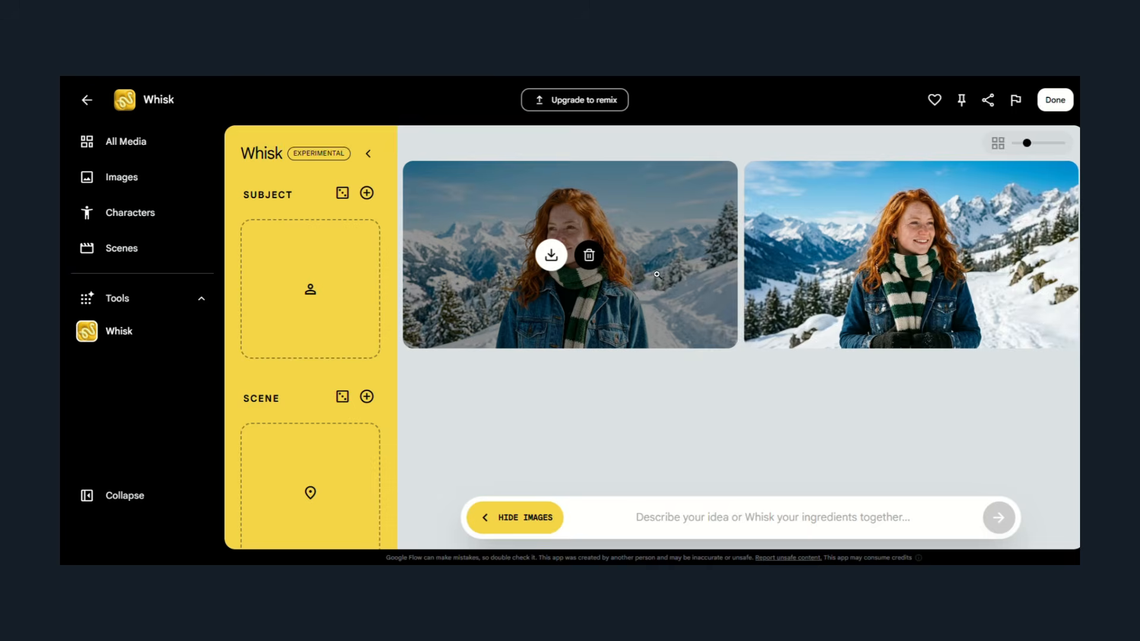
{"action": "mouse_move", "coordinate": [907, 265]}
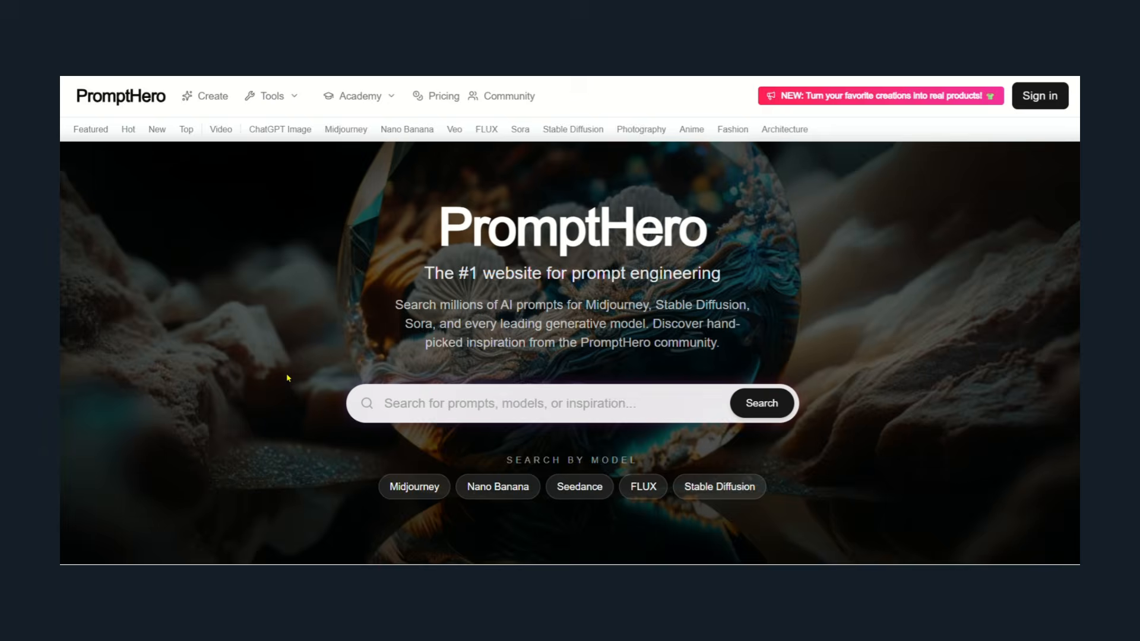
Switch to PromptHero, browse its image gallery, and sign in with a Google account.
{"action": "scroll", "coordinate": [570, 321], "scroll_direction": "down", "scroll_amount": 10}
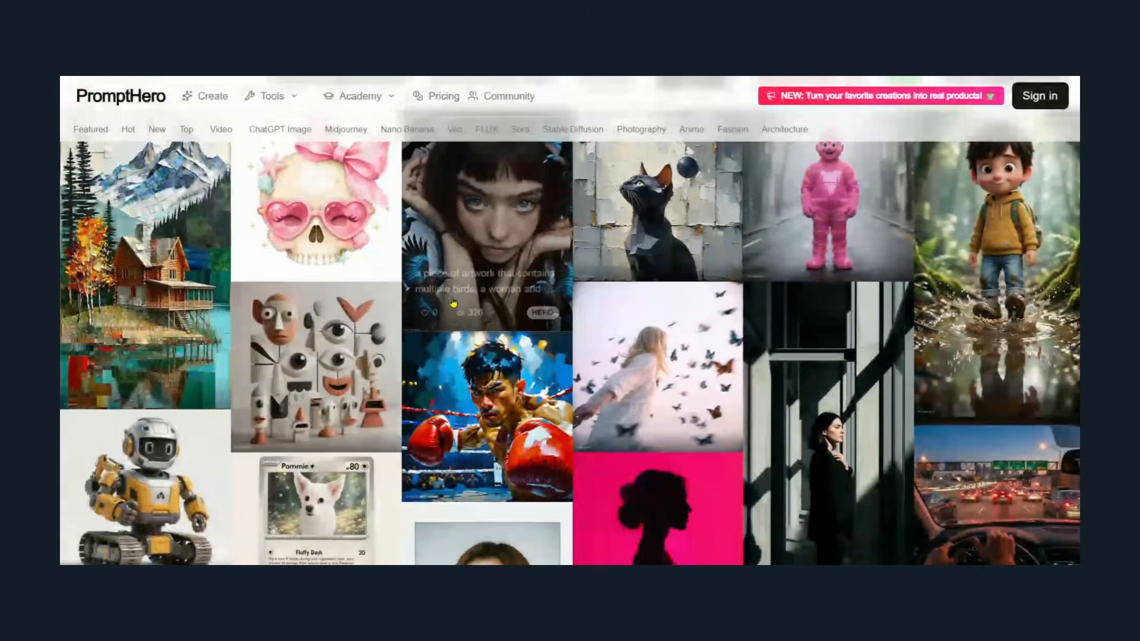
{"action": "scroll", "coordinate": [570, 321], "scroll_direction": "down", "scroll_amount": 5}
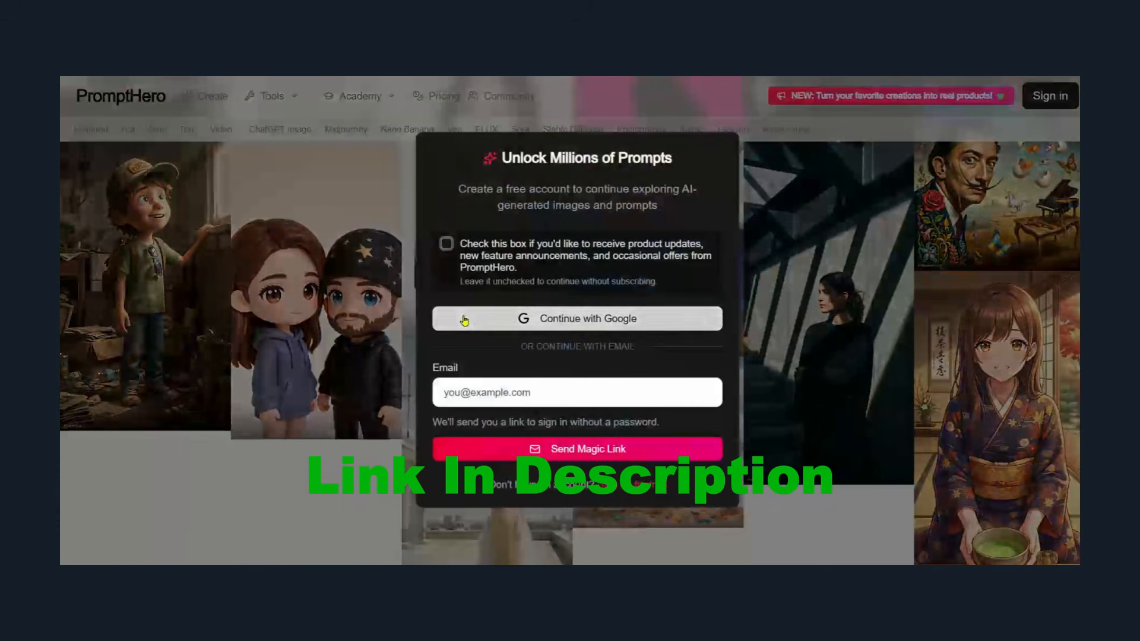
{"action": "left_click", "coordinate": [598, 318]}
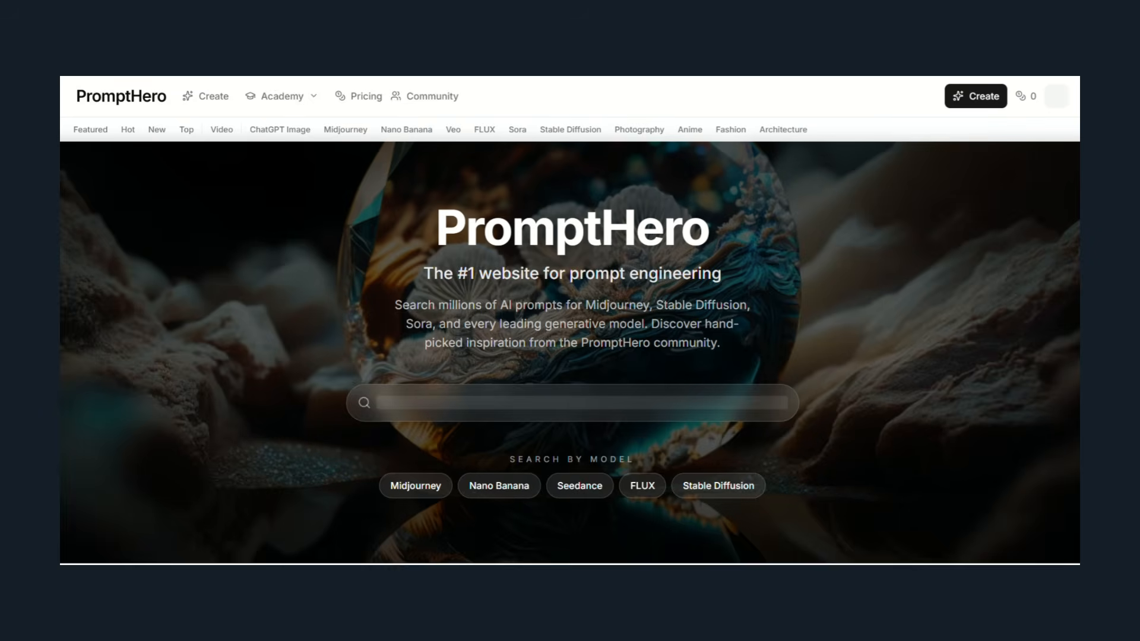
Browse the PromptHero gallery and open the image of the animated boy in a cap and green t-shirt.
{"action": "scroll", "coordinate": [570, 354], "scroll_direction": "down", "scroll_amount": 10}
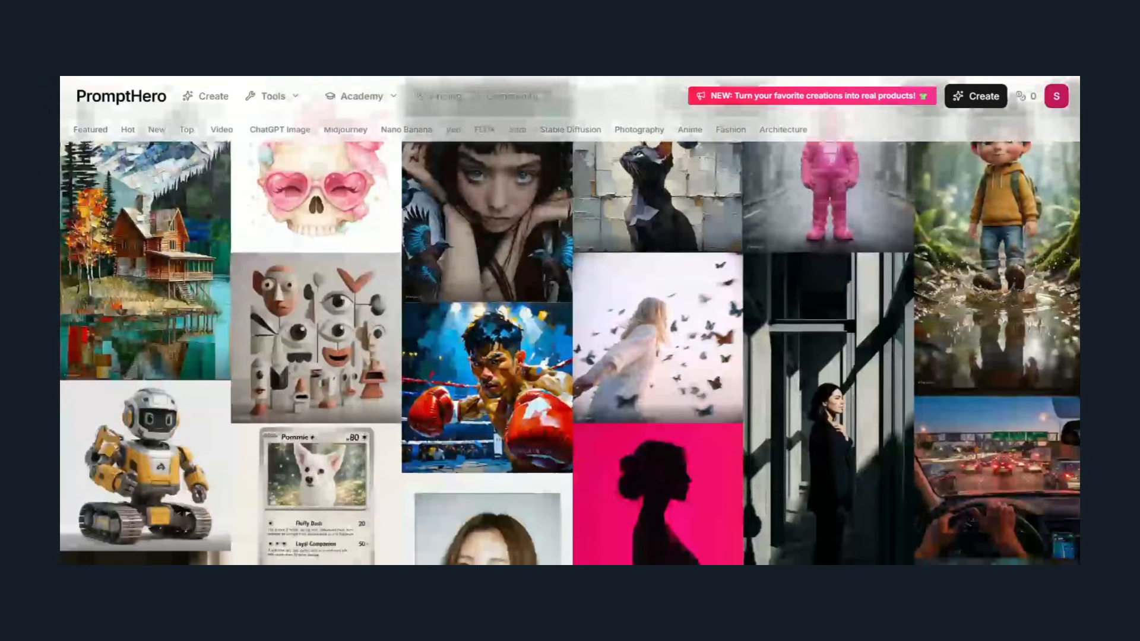
{"action": "scroll", "coordinate": [570, 353], "scroll_direction": "up", "scroll_amount": 3}
{"action": "scroll", "coordinate": [570, 353], "scroll_direction": "down", "scroll_amount": 10}
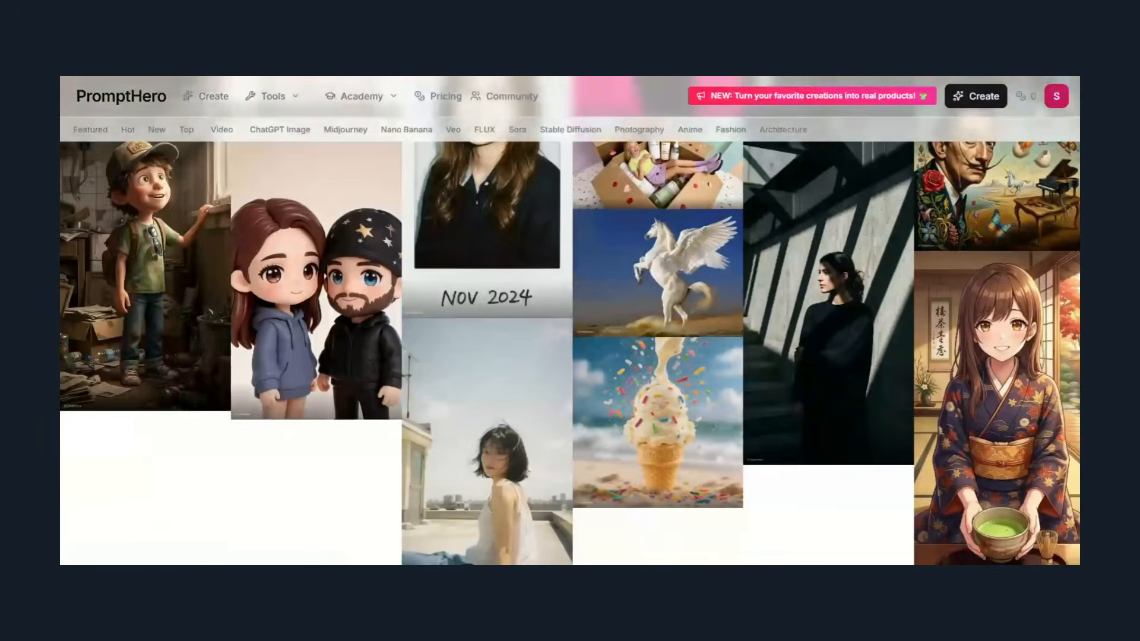
{"action": "scroll", "coordinate": [570, 353], "scroll_direction": "down", "scroll_amount": 8}
{"action": "scroll", "coordinate": [570, 353], "scroll_direction": "up", "scroll_amount": 8}
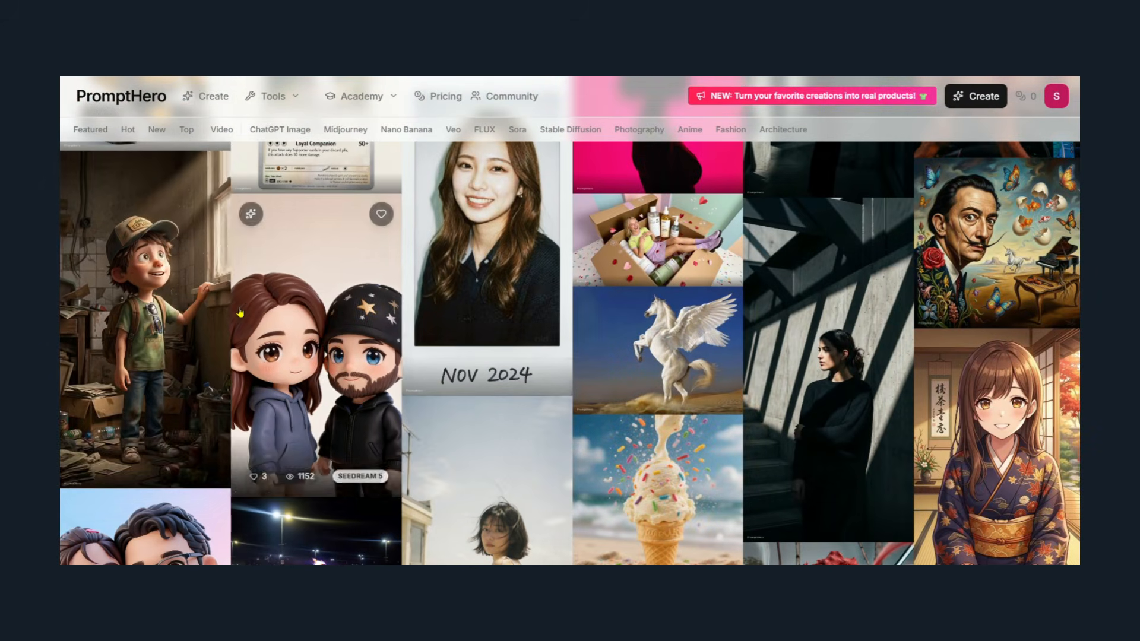
{"action": "left_click", "coordinate": [173, 320]}
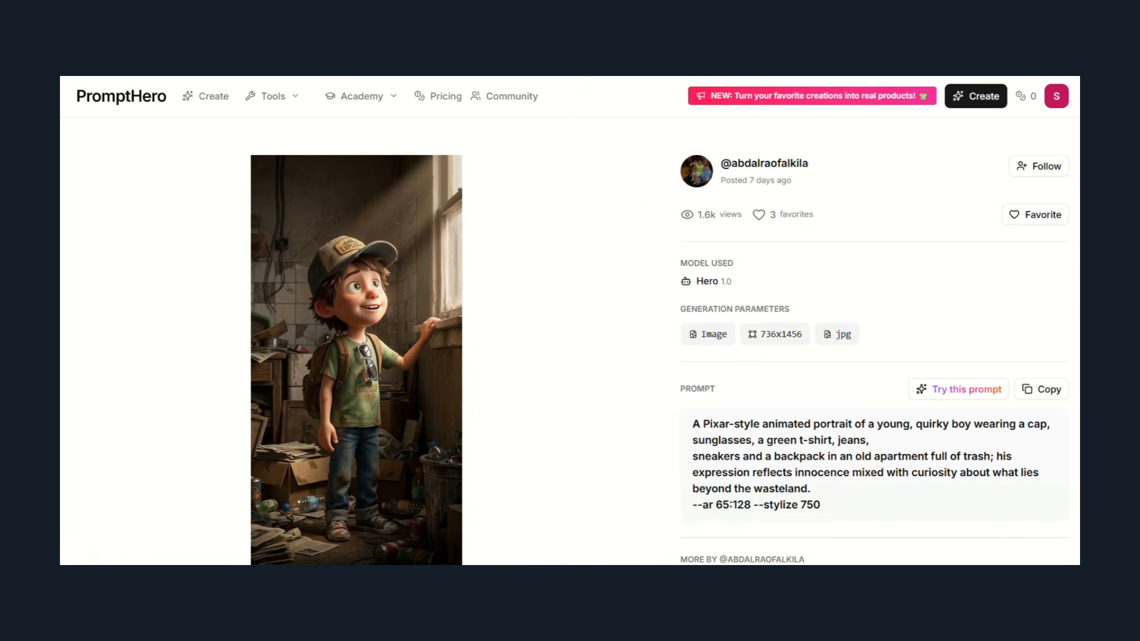
Review the animated boy image's page and copy its Pixar-style portrait prompt to the clipboard.
{"action": "scroll", "coordinate": [231, 323], "scroll_direction": "down", "scroll_amount": 3}
{"action": "scroll", "coordinate": [230, 322], "scroll_direction": "up", "scroll_amount": 2}
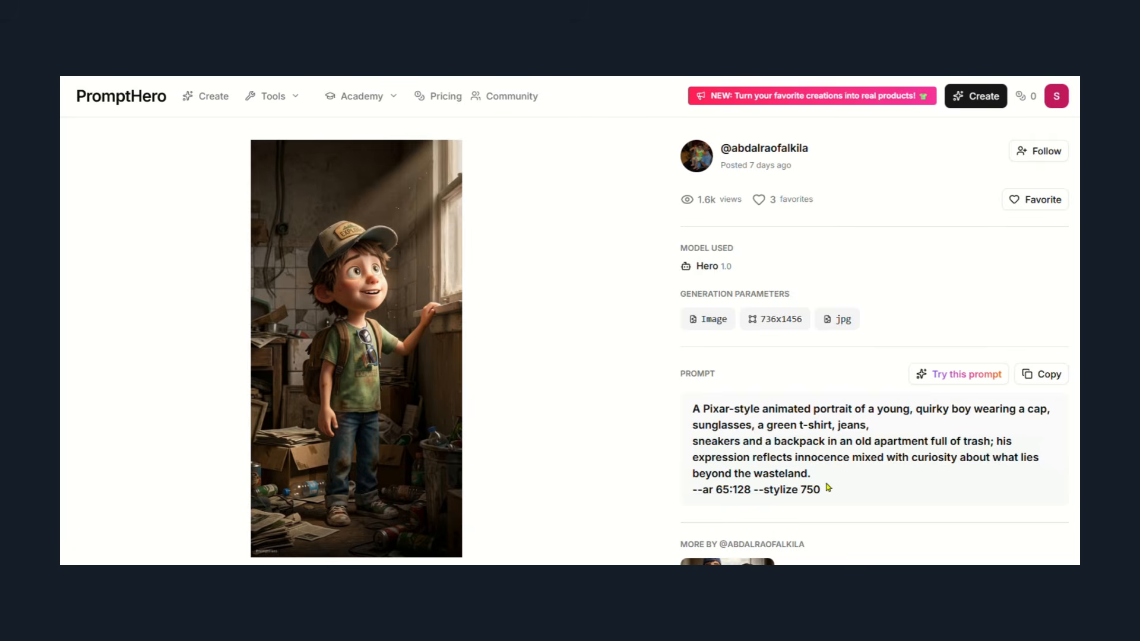
{"action": "left_click", "coordinate": [1060, 375]}
{"action": "scroll", "coordinate": [1060, 467], "scroll_direction": "down", "scroll_amount": 6}
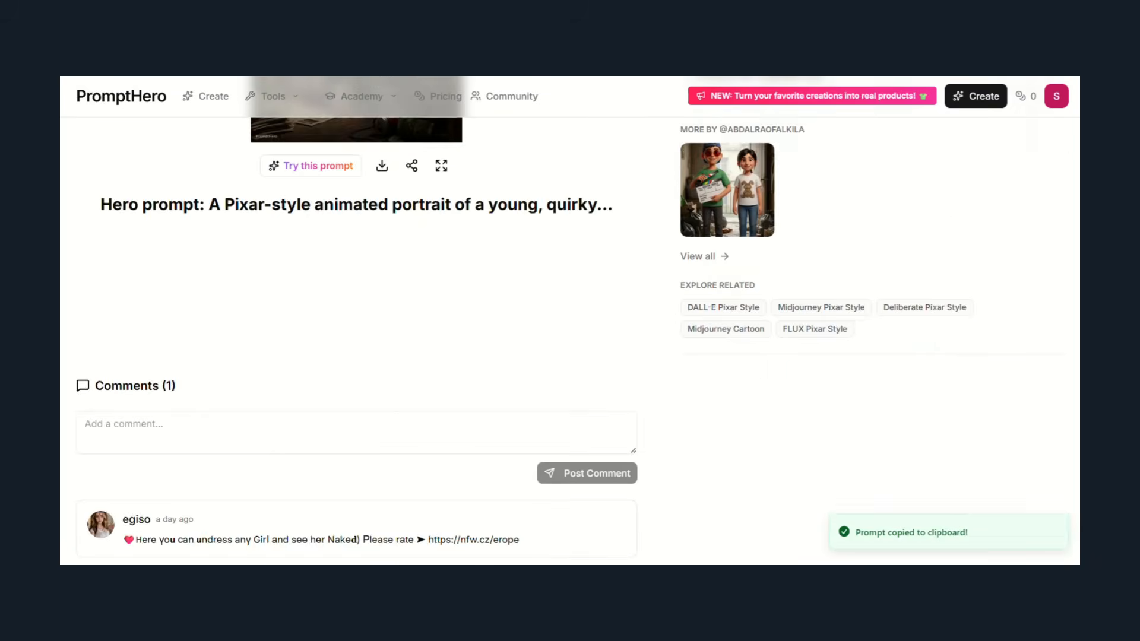
{"action": "scroll", "coordinate": [356, 208], "scroll_direction": "up", "scroll_amount": 3}
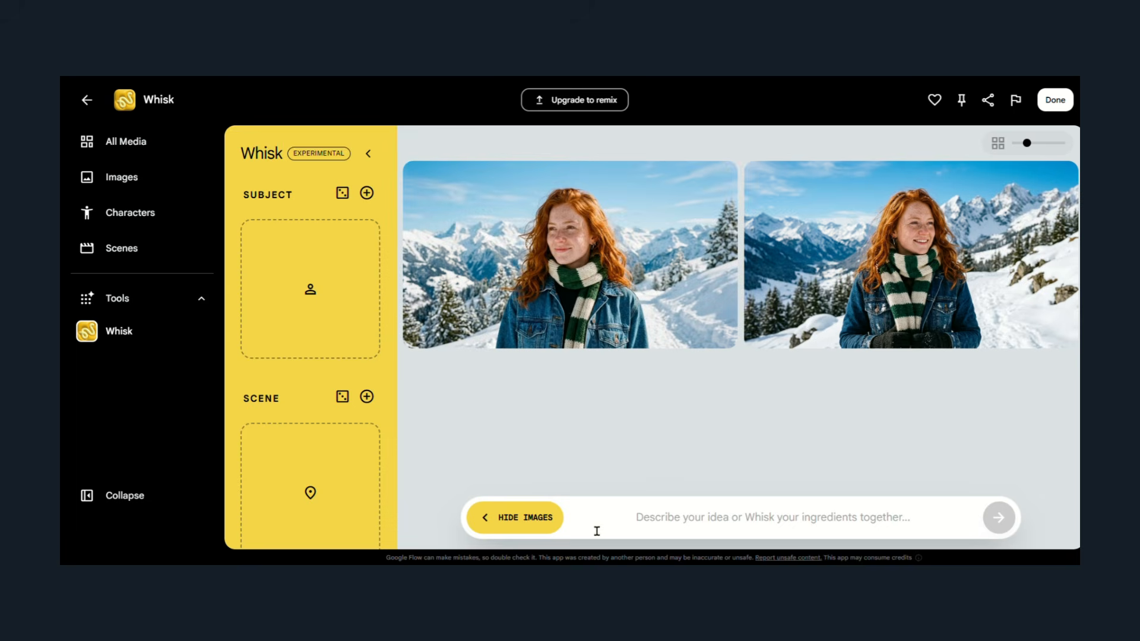
Switch to Whisk, generate images from the copied Pixar-style boy prompt, and look at both results.
{"action": "key", "text": "ctrl+v"}
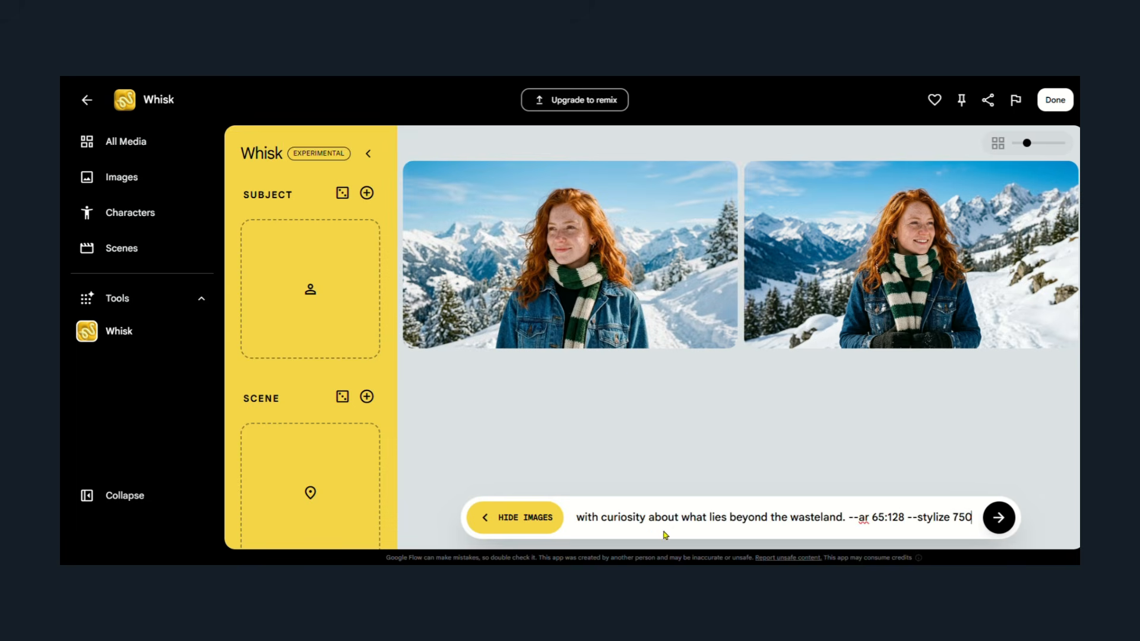
{"action": "key", "text": "Return"}
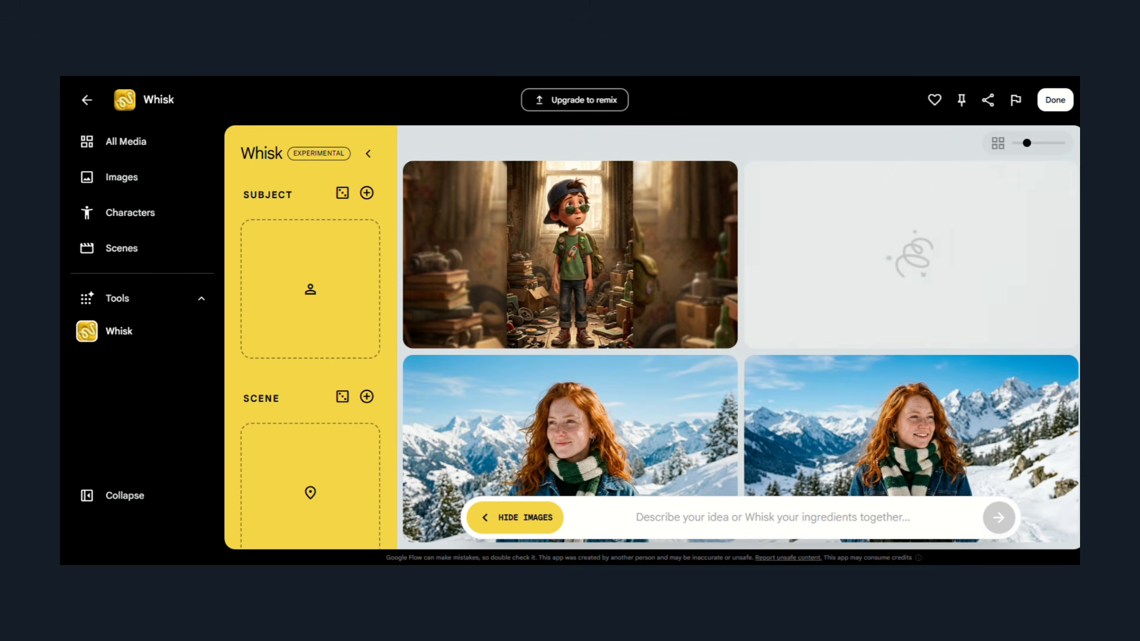
{"action": "mouse_move", "coordinate": [542, 269]}
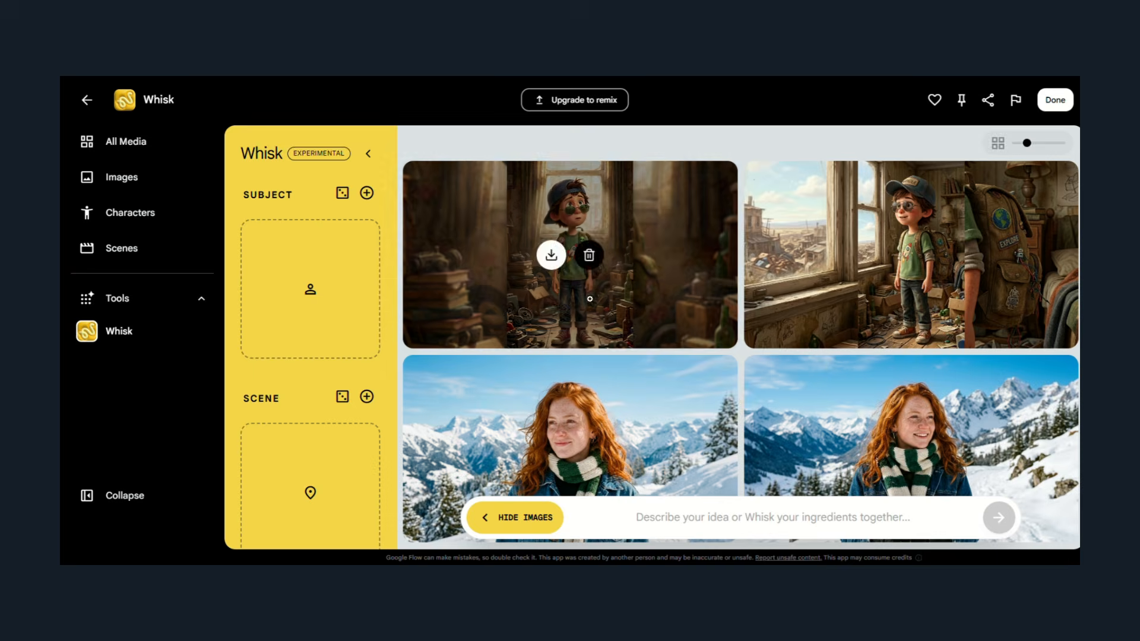
{"action": "mouse_move", "coordinate": [885, 269]}
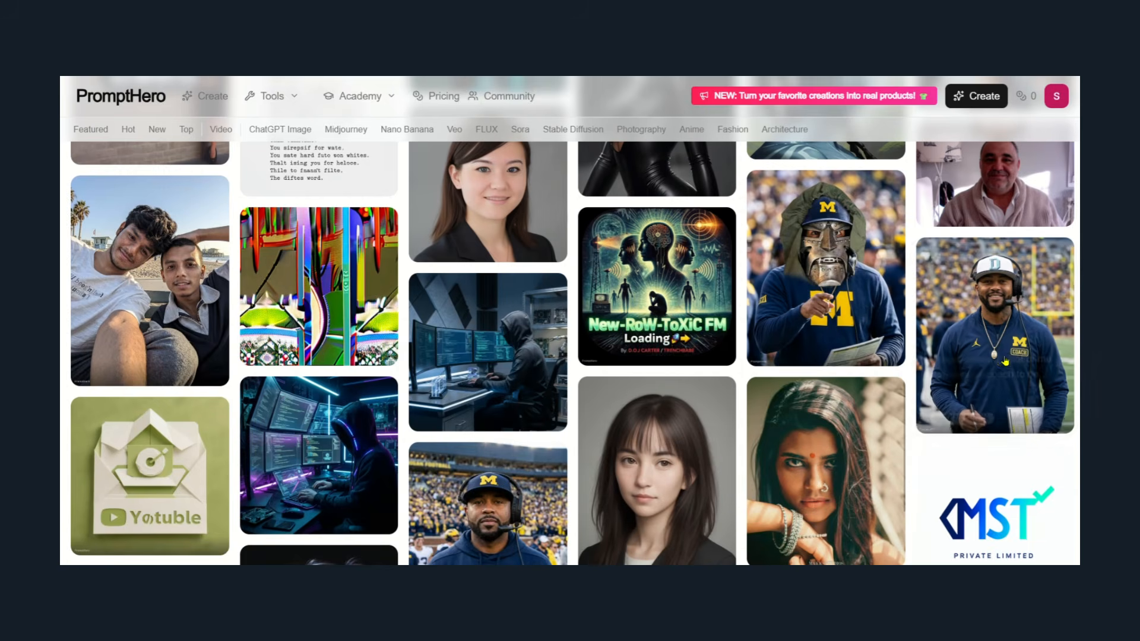
Switch to PromptHero, open the football coach image, and copy its prompt to the clipboard.
{"action": "left_click", "coordinate": [1003, 362]}
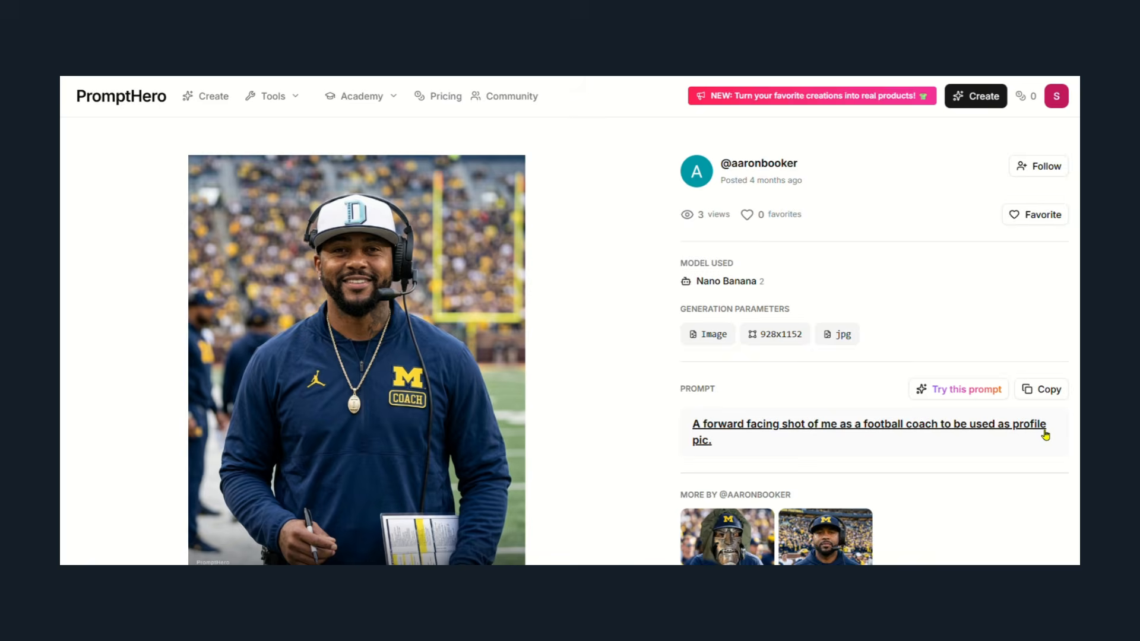
{"action": "left_click", "coordinate": [1044, 390]}
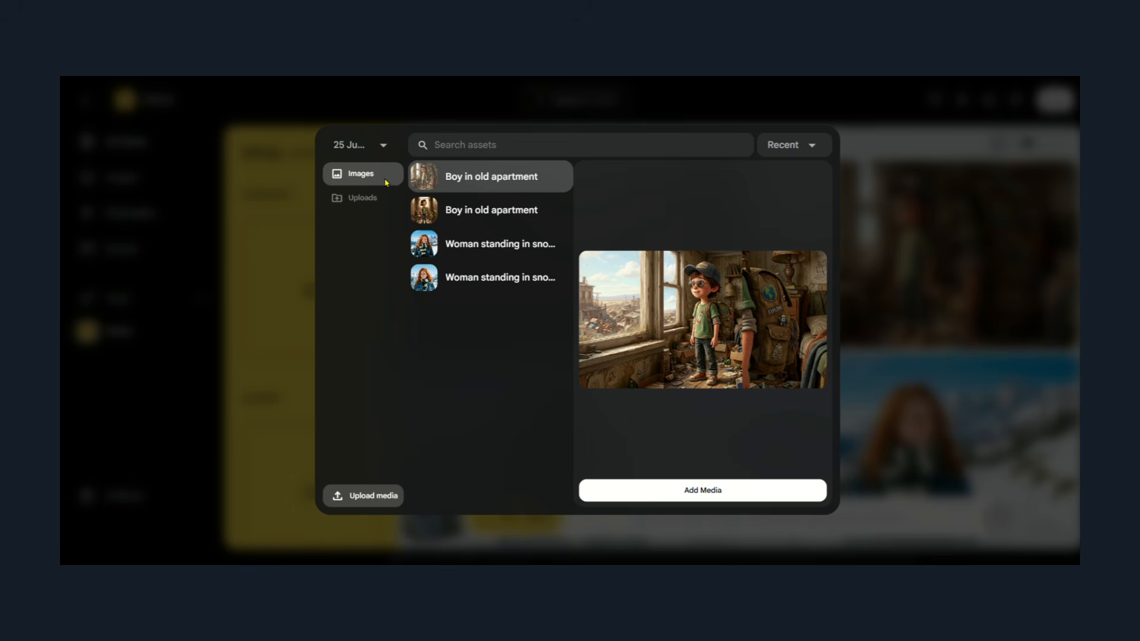
Return to Whisk and add the uploaded portrait photo of the man in a cap and blue t-shirt as the subject.
{"action": "left_click", "coordinate": [763, 424]}
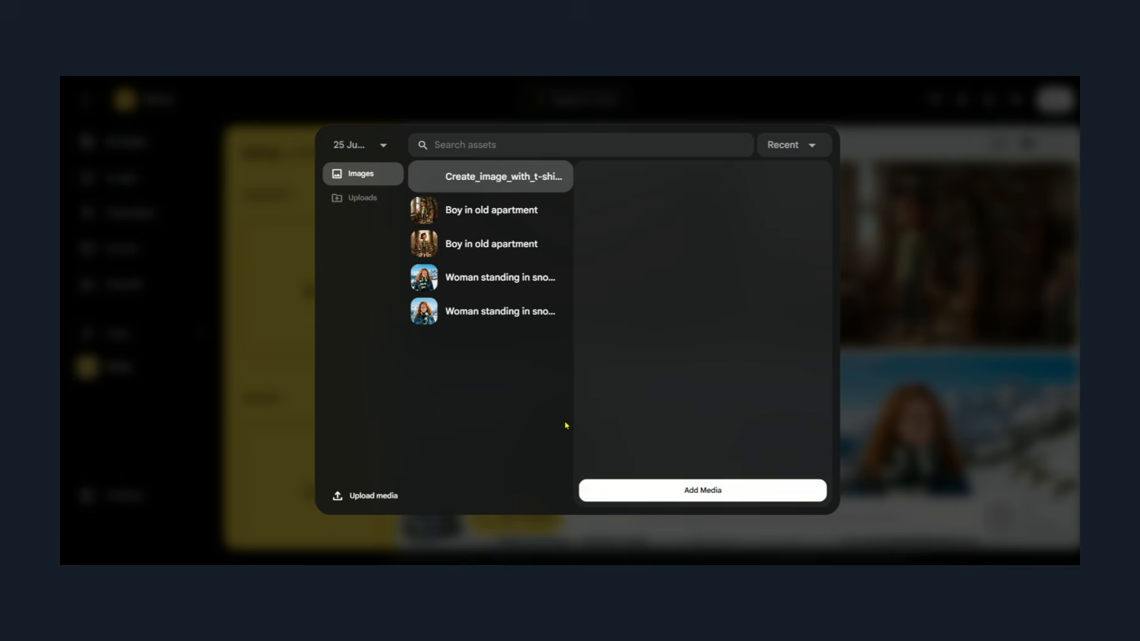
{"action": "left_click", "coordinate": [684, 498]}
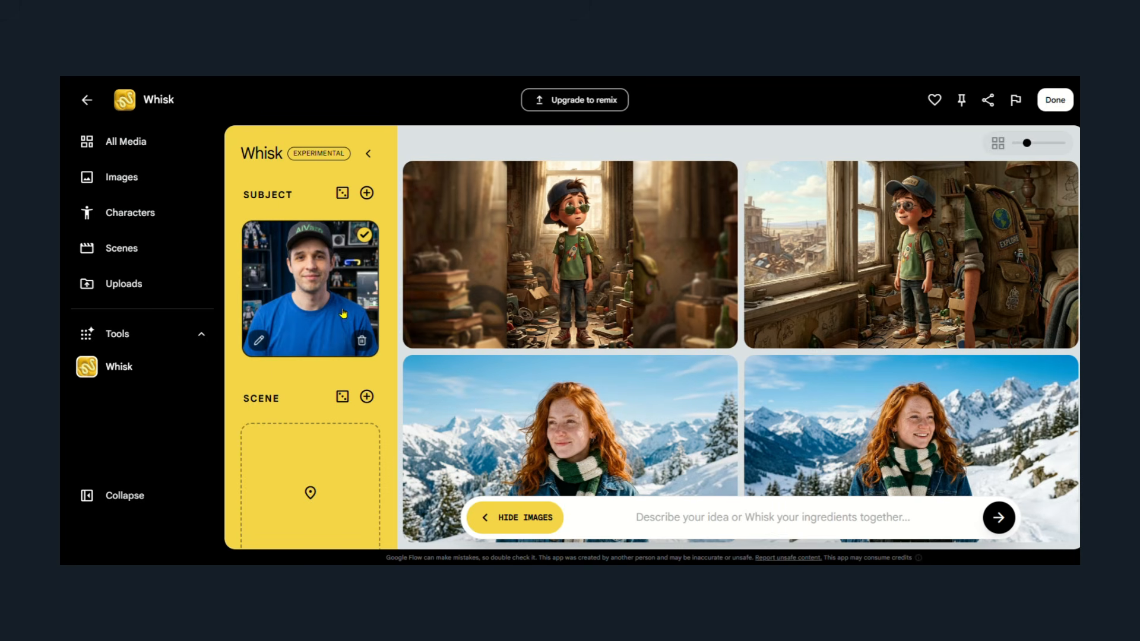
{"action": "mouse_move", "coordinate": [341, 433]}
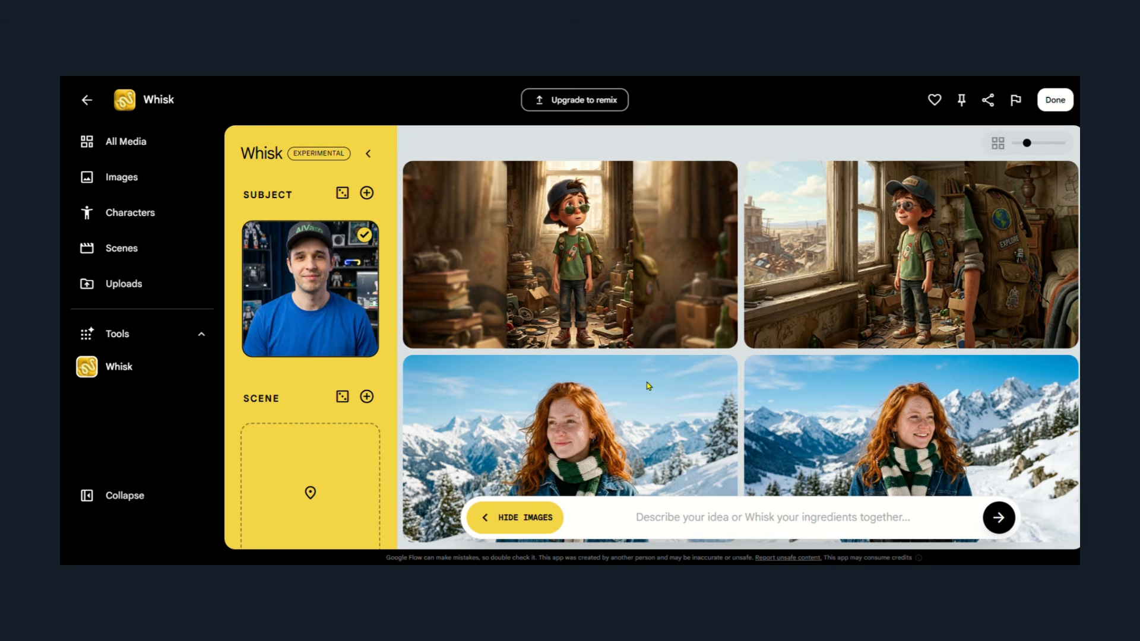
Generate images from the copied football coach profile picture prompt and look at both results.
{"action": "left_click", "coordinate": [569, 524]}
{"action": "key", "text": "ctrl+v"}
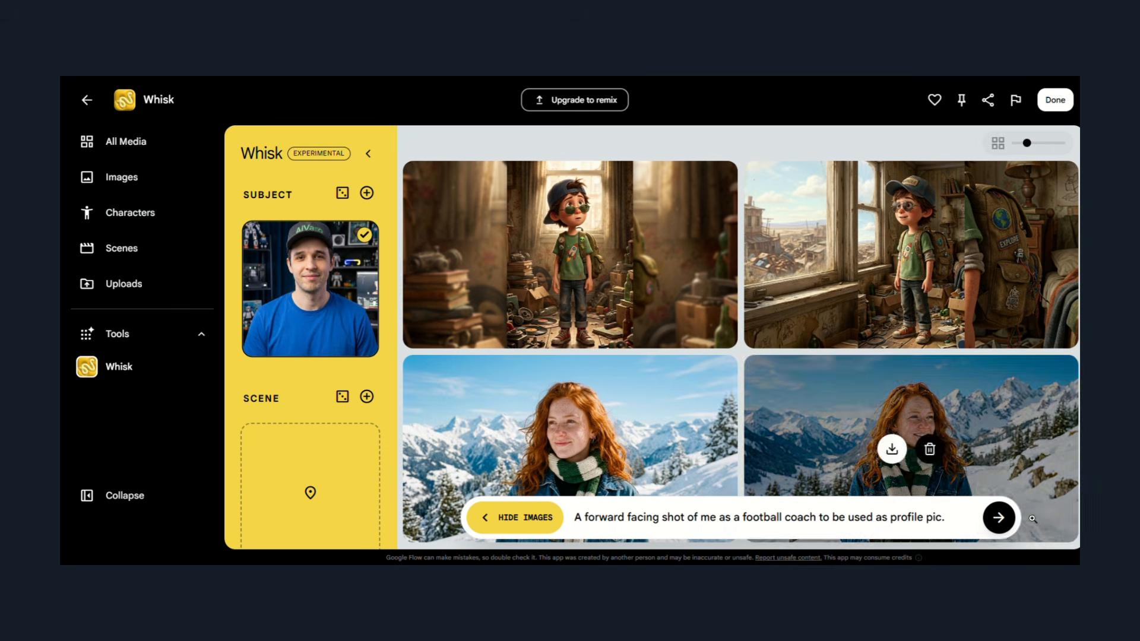
{"action": "left_click", "coordinate": [1000, 519]}
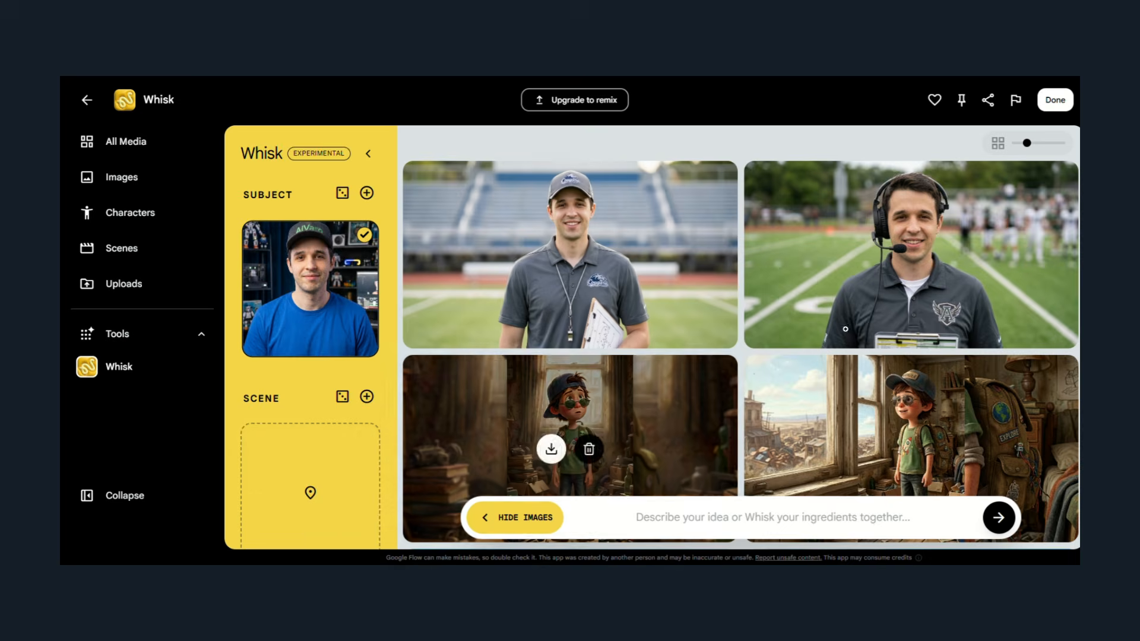
{"action": "mouse_move", "coordinate": [551, 256]}
{"action": "mouse_move", "coordinate": [881, 287]}
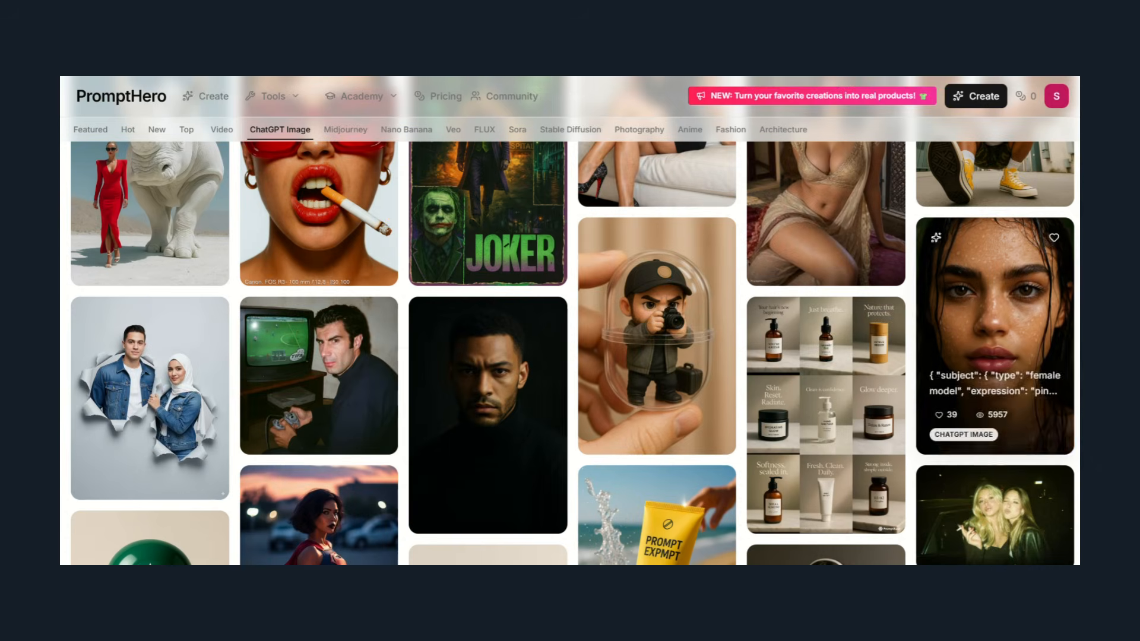
Browse PromptHero's ChatGPT Image gallery, open the seated man in a white outfit, and copy its oversized white sweatshirt prompt.
{"action": "scroll", "coordinate": [570, 333], "scroll_direction": "down", "scroll_amount": 5}
{"action": "scroll", "coordinate": [571, 332], "scroll_direction": "down", "scroll_amount": 6}
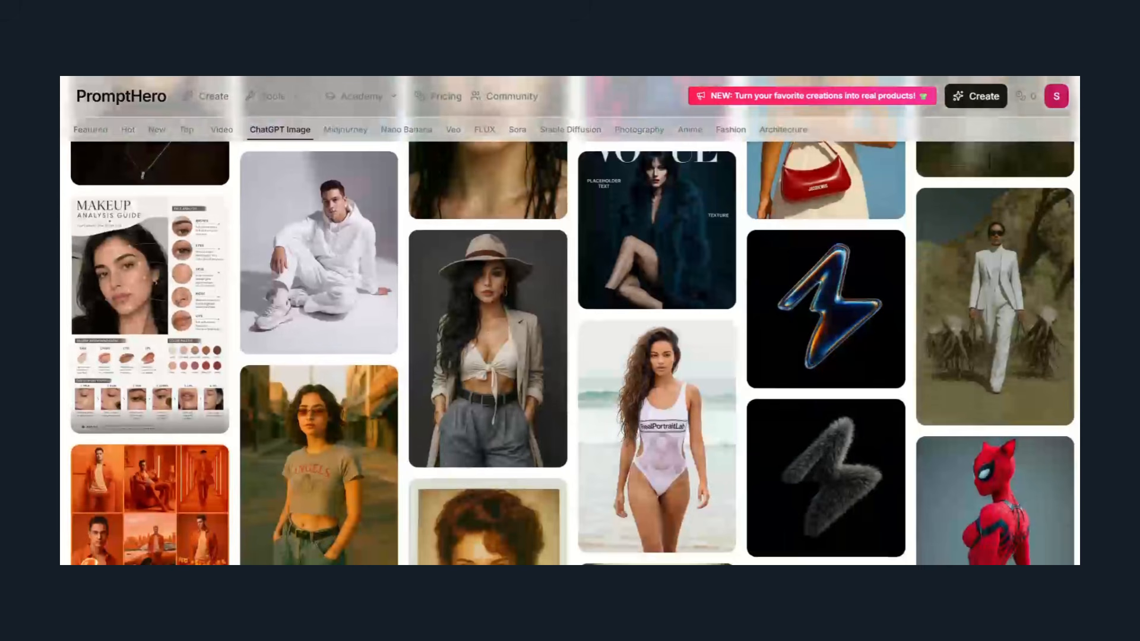
{"action": "left_click", "coordinate": [348, 229]}
{"action": "scroll", "coordinate": [967, 338], "scroll_direction": "down", "scroll_amount": 2}
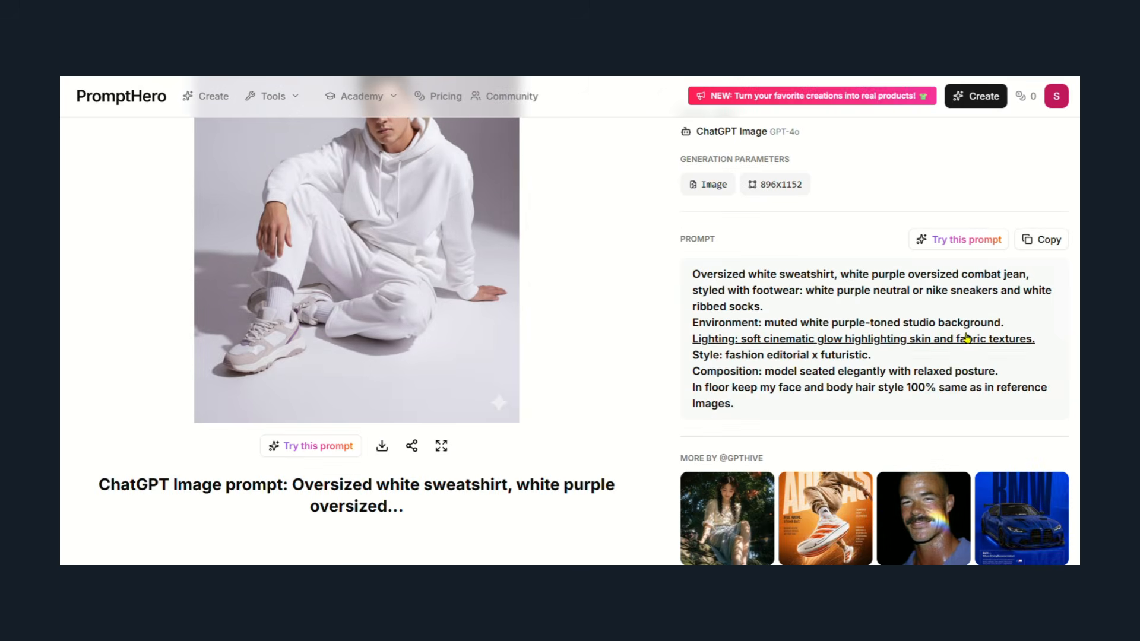
{"action": "left_click", "coordinate": [1048, 240]}
{"action": "scroll", "coordinate": [1048, 239], "scroll_direction": "up", "scroll_amount": 2}
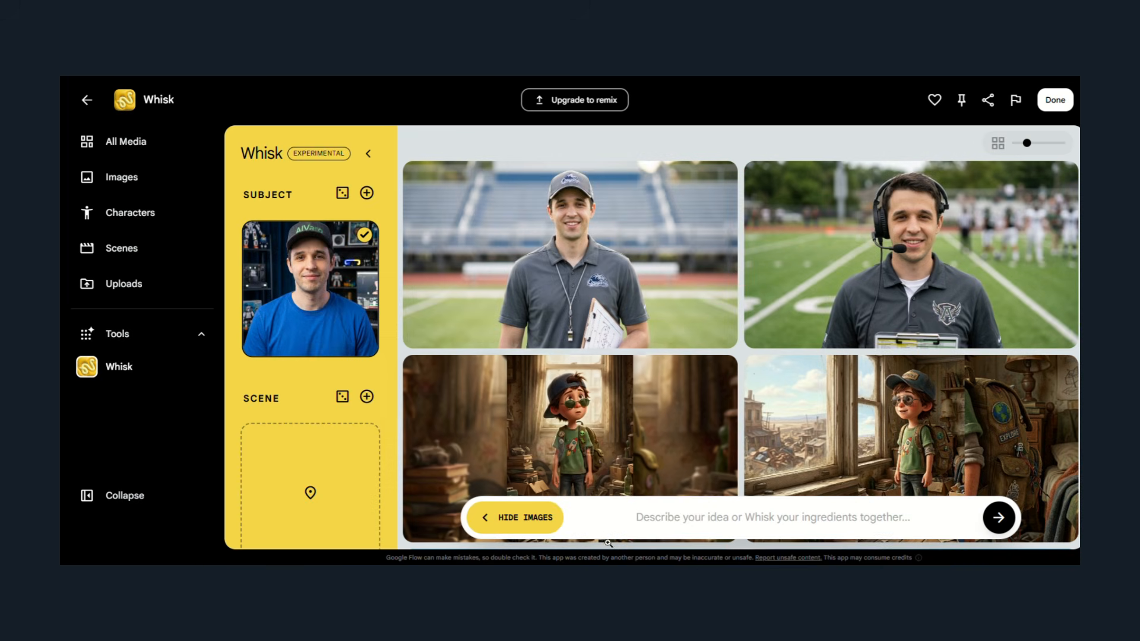
Switch to Whisk and generate images of the subject from the copied oversized white sweatshirt prompt.
{"action": "left_click", "coordinate": [605, 530]}
{"action": "key", "text": "ctrl+v"}
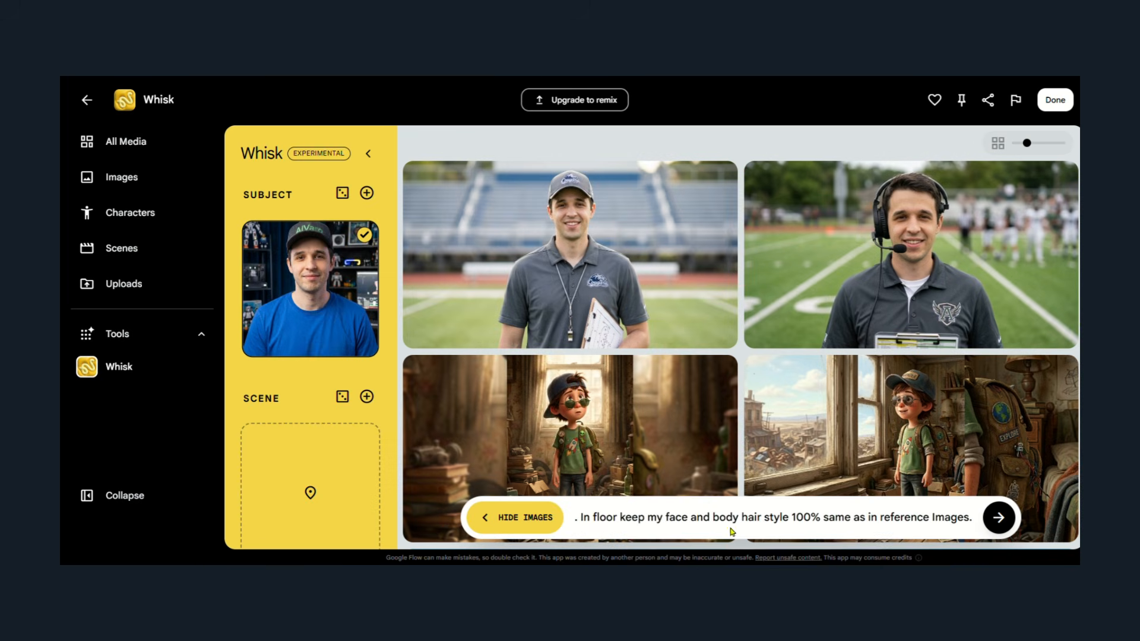
{"action": "left_click", "coordinate": [999, 517]}
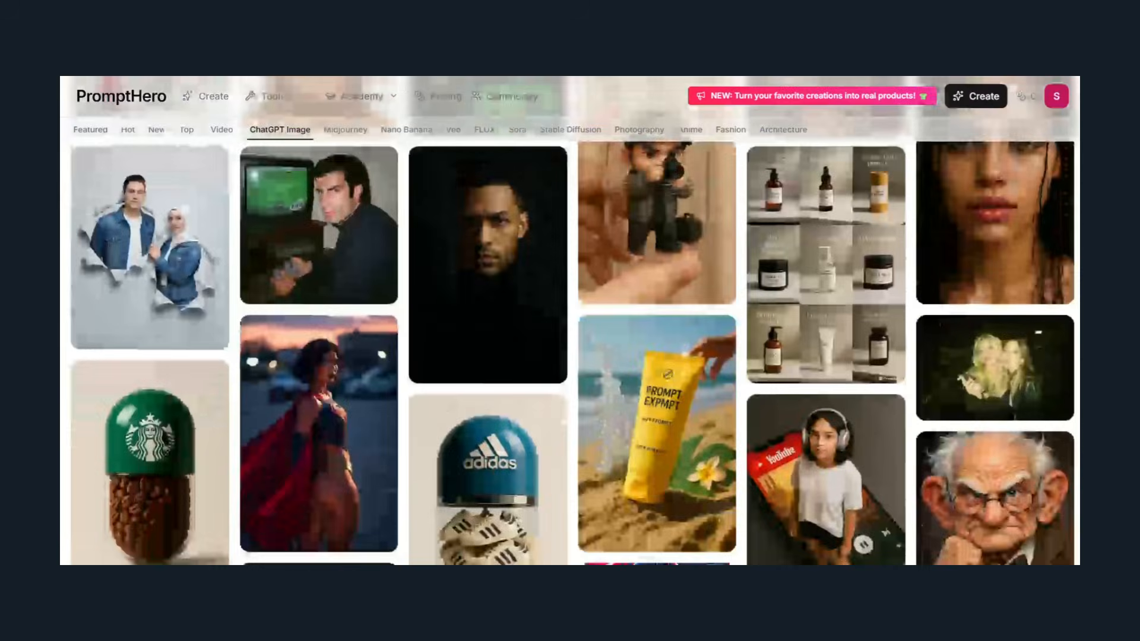
Browse PromptHero's ChatGPT Image gallery, open the grumpy old man caricature, and copy its Pixar-style prompt.
{"action": "scroll", "coordinate": [570, 353], "scroll_direction": "down", "scroll_amount": 11}
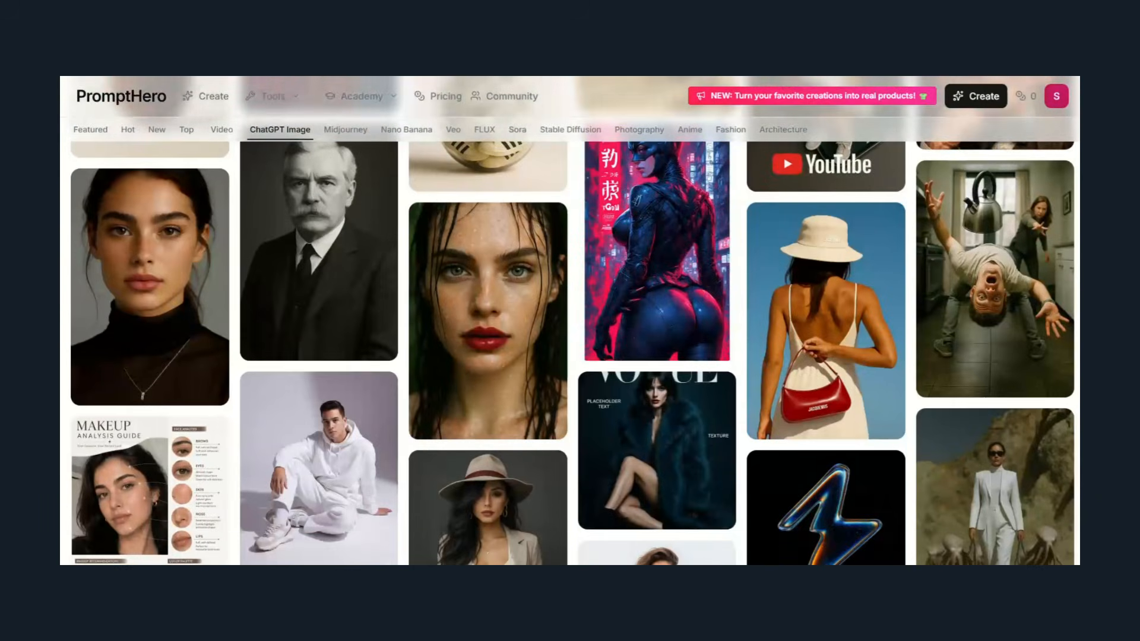
{"action": "scroll", "coordinate": [570, 353], "scroll_direction": "down", "scroll_amount": 1}
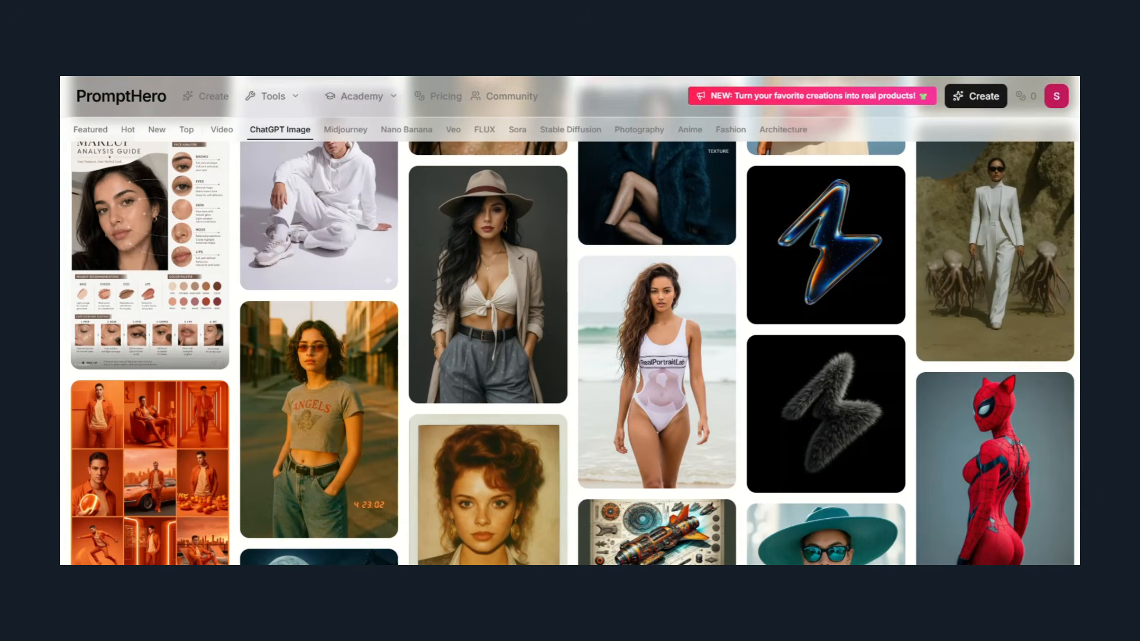
{"action": "scroll", "coordinate": [570, 353], "scroll_direction": "down", "scroll_amount": 7}
{"action": "scroll", "coordinate": [570, 353], "scroll_direction": "up", "scroll_amount": 20}
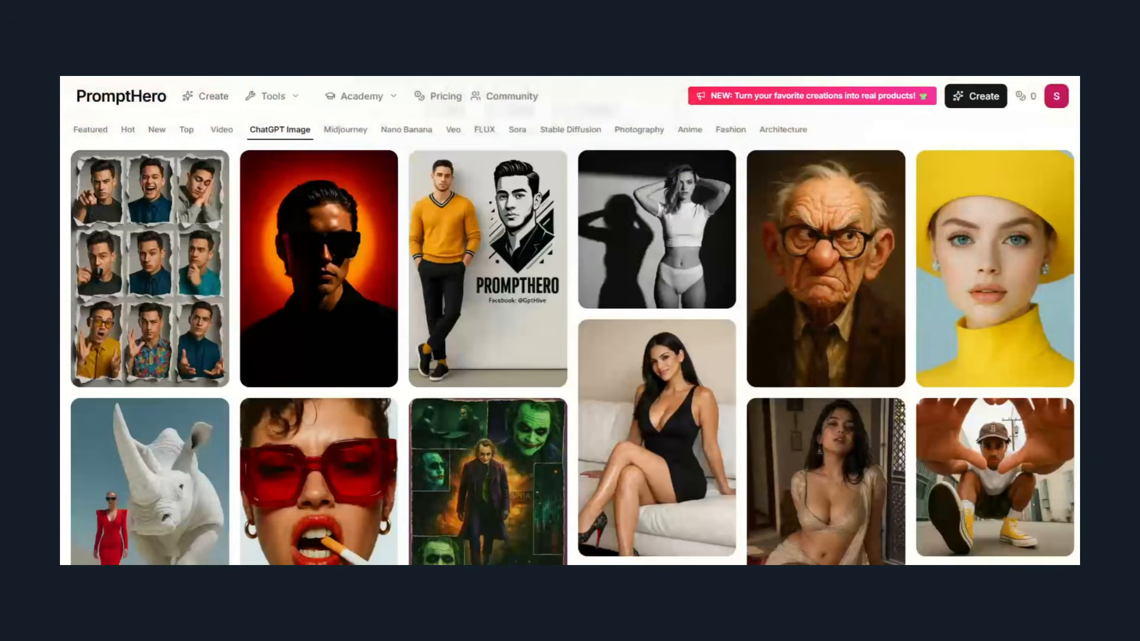
{"action": "left_click", "coordinate": [826, 275]}
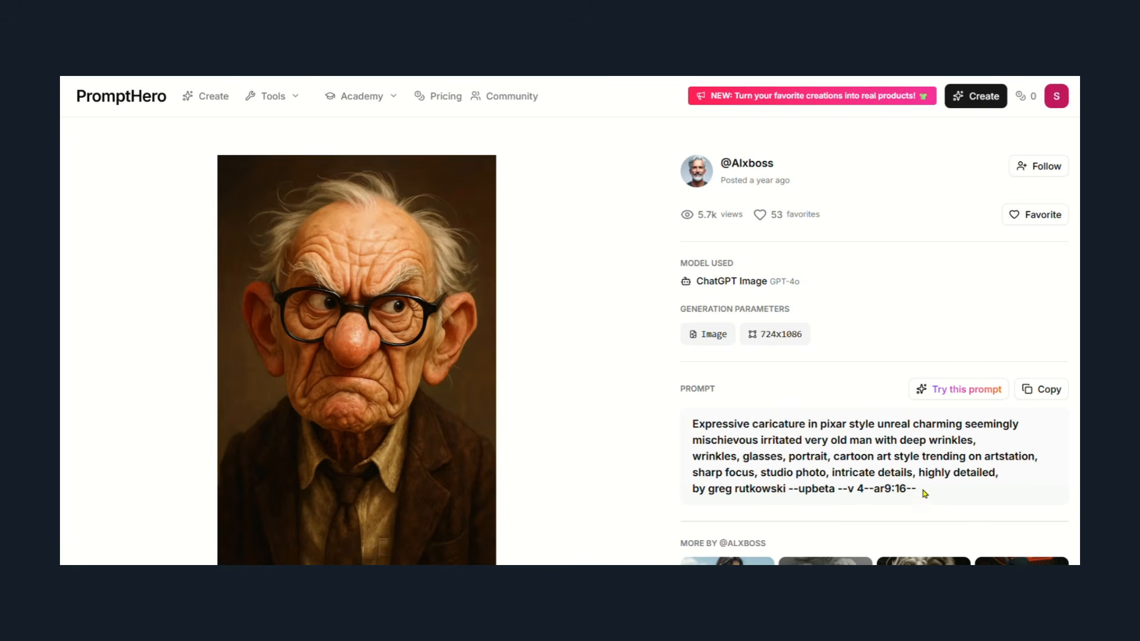
{"action": "left_click", "coordinate": [1043, 389]}
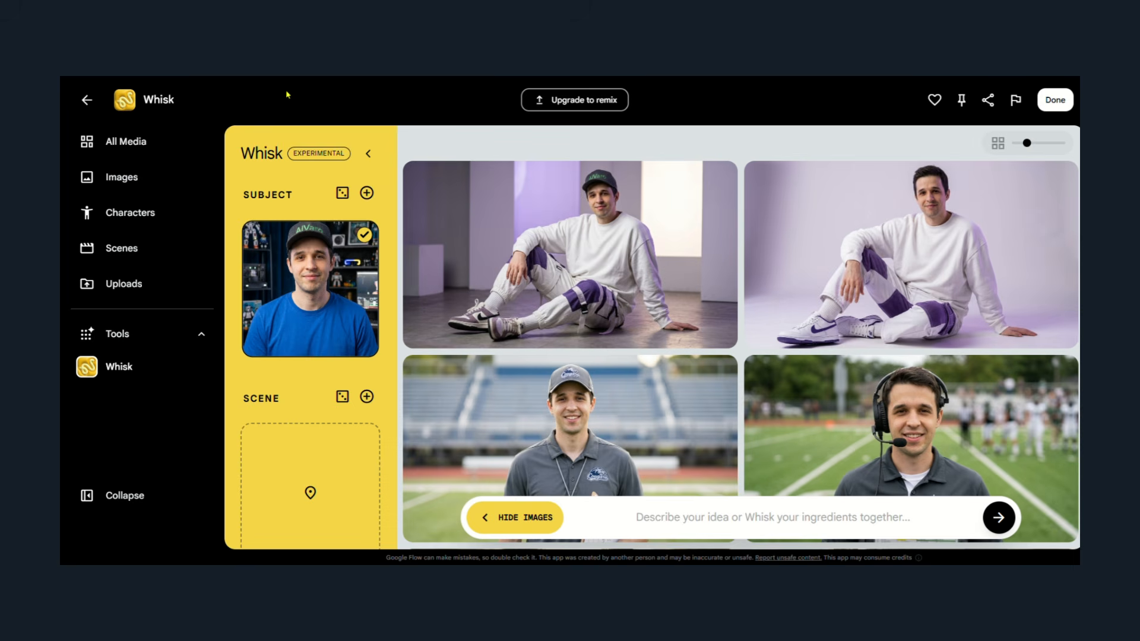
Switch to Whisk, remove the subject photo, and generate images from the copied old man caricature prompt, checking both results.
{"action": "mouse_move", "coordinate": [356, 333]}
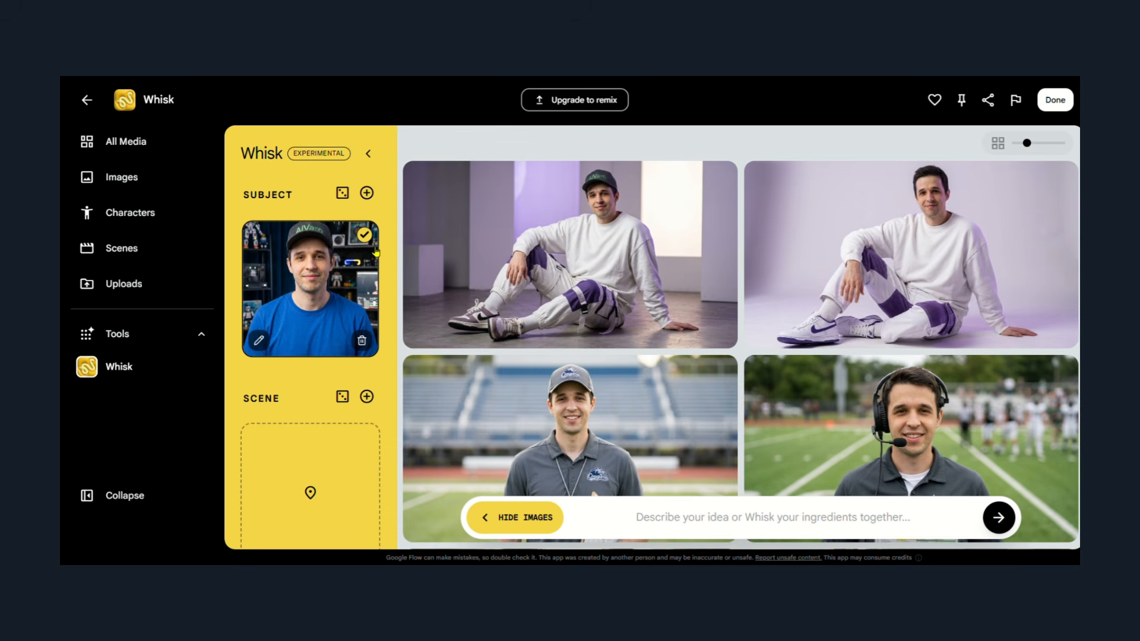
{"action": "left_click", "coordinate": [362, 340]}
{"action": "key", "text": "ctrl+v"}
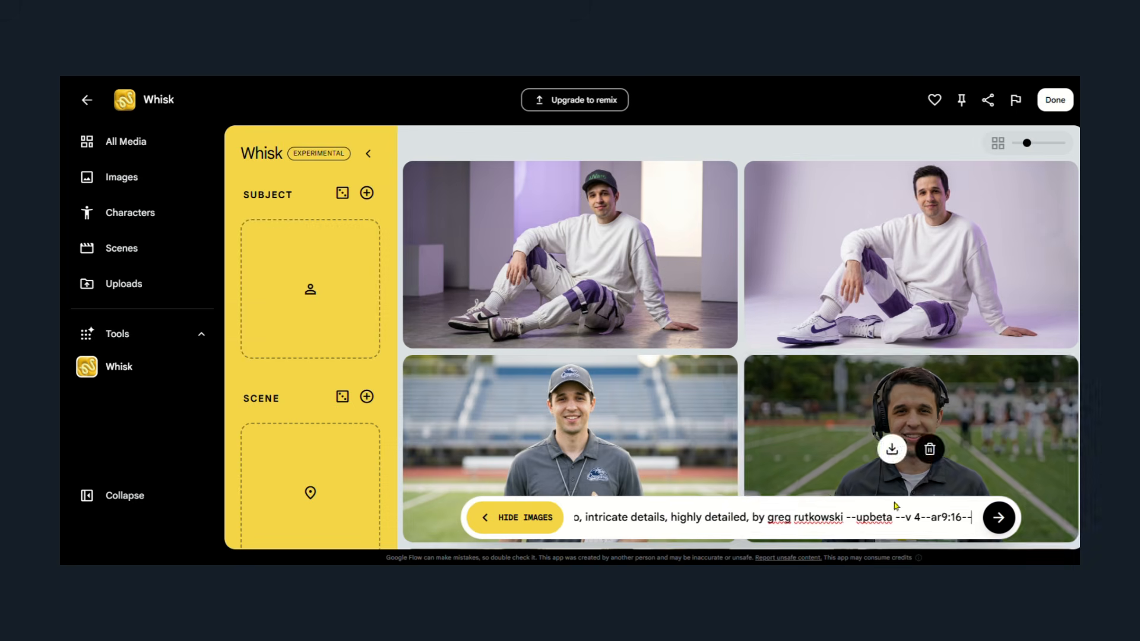
{"action": "left_click", "coordinate": [998, 518]}
{"action": "mouse_move", "coordinate": [986, 443]}
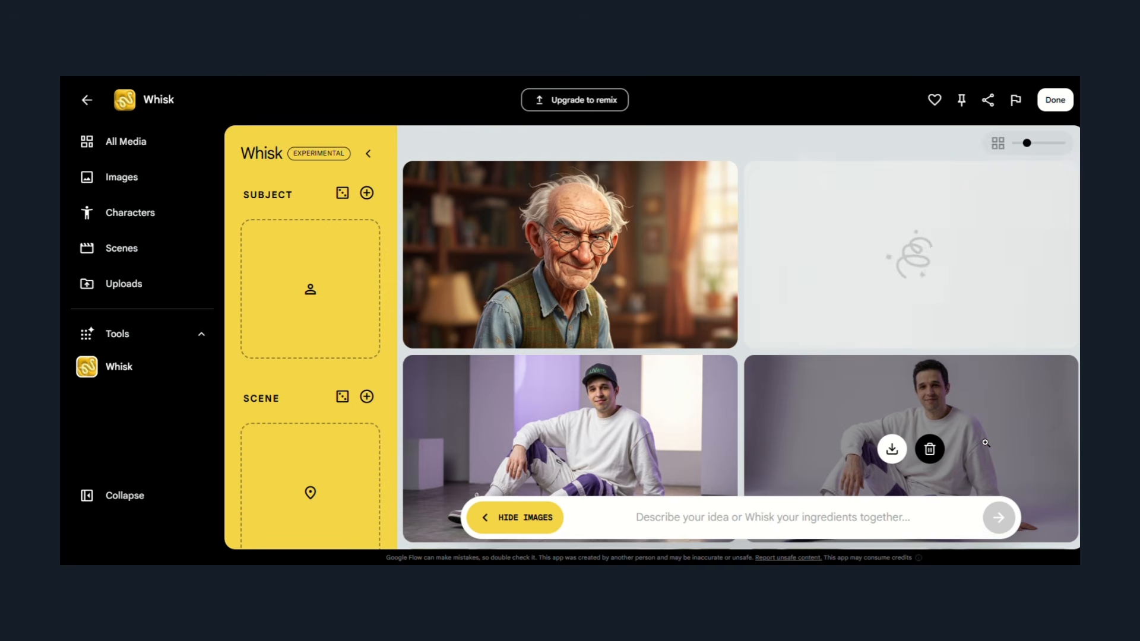
{"action": "mouse_move", "coordinate": [446, 198]}
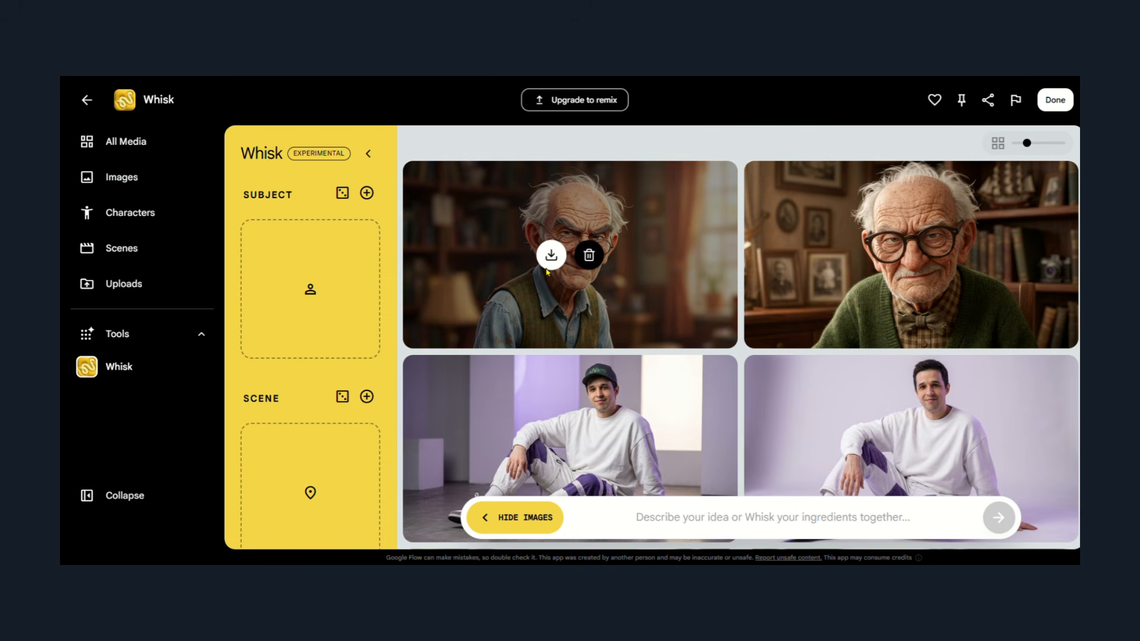
{"action": "mouse_move", "coordinate": [819, 277]}
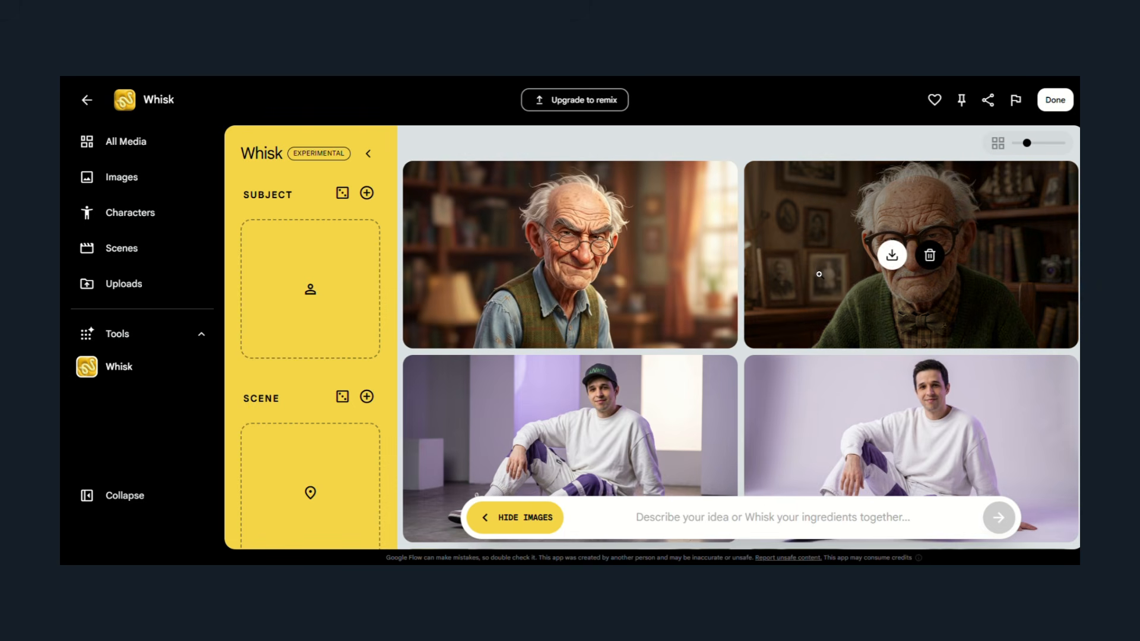
{"action": "mouse_move", "coordinate": [909, 276]}
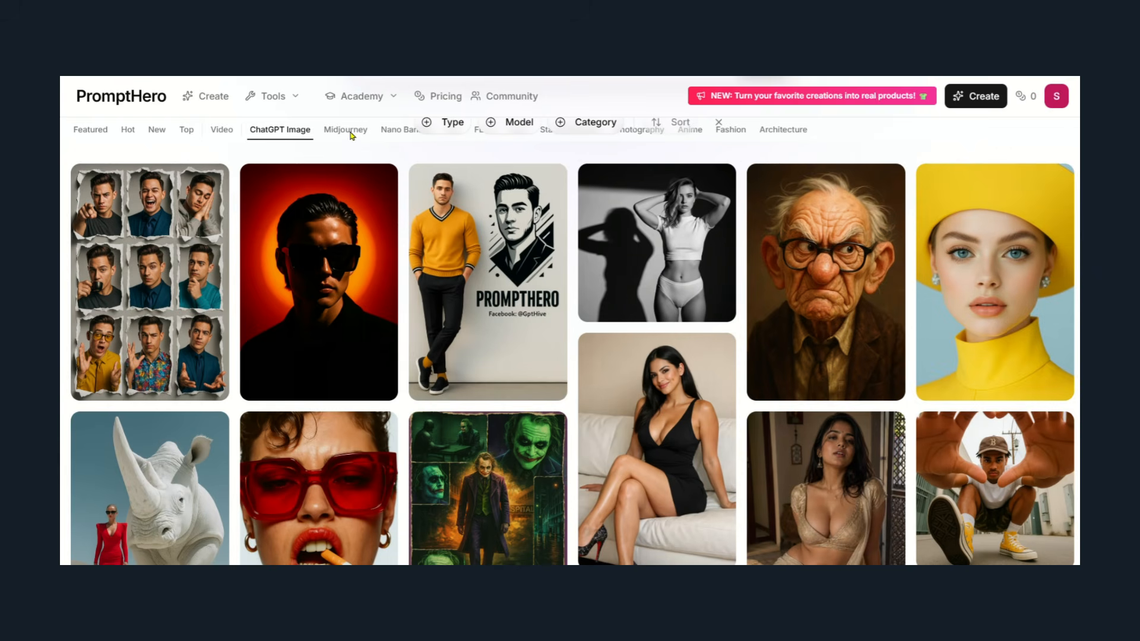
Switch to PromptHero and browse the Midjourney prompt gallery.
{"action": "scroll", "coordinate": [873, 161], "scroll_direction": "up", "scroll_amount": 4}
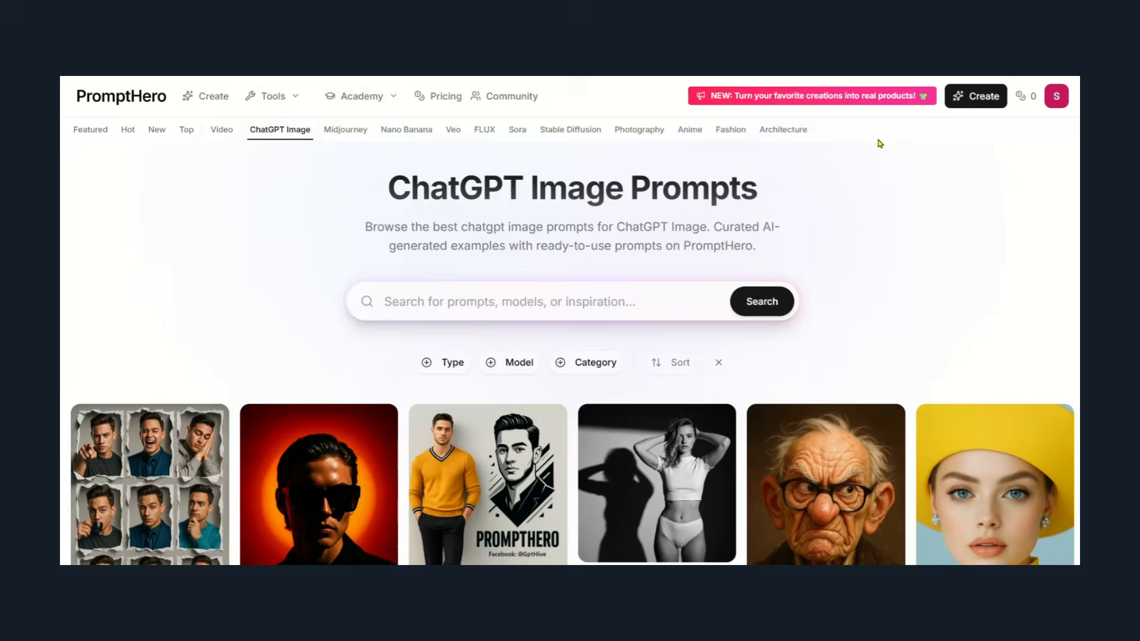
{"action": "left_click", "coordinate": [354, 133]}
{"action": "scroll", "coordinate": [604, 142], "scroll_direction": "down", "scroll_amount": 12}
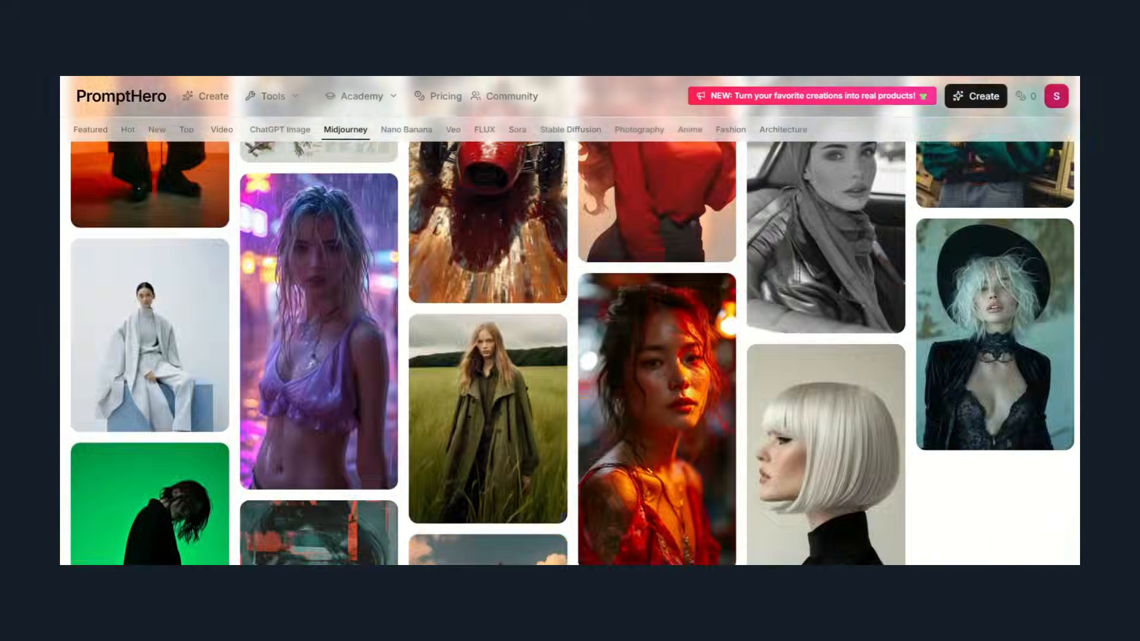
{"action": "scroll", "coordinate": [603, 142], "scroll_direction": "up", "scroll_amount": 11}
Browse the Nano Banana prompt gallery and open the selfie of the girl in a pink t-shirt.
{"action": "left_click", "coordinate": [415, 132]}
{"action": "scroll", "coordinate": [438, 152], "scroll_direction": "down", "scroll_amount": 10}
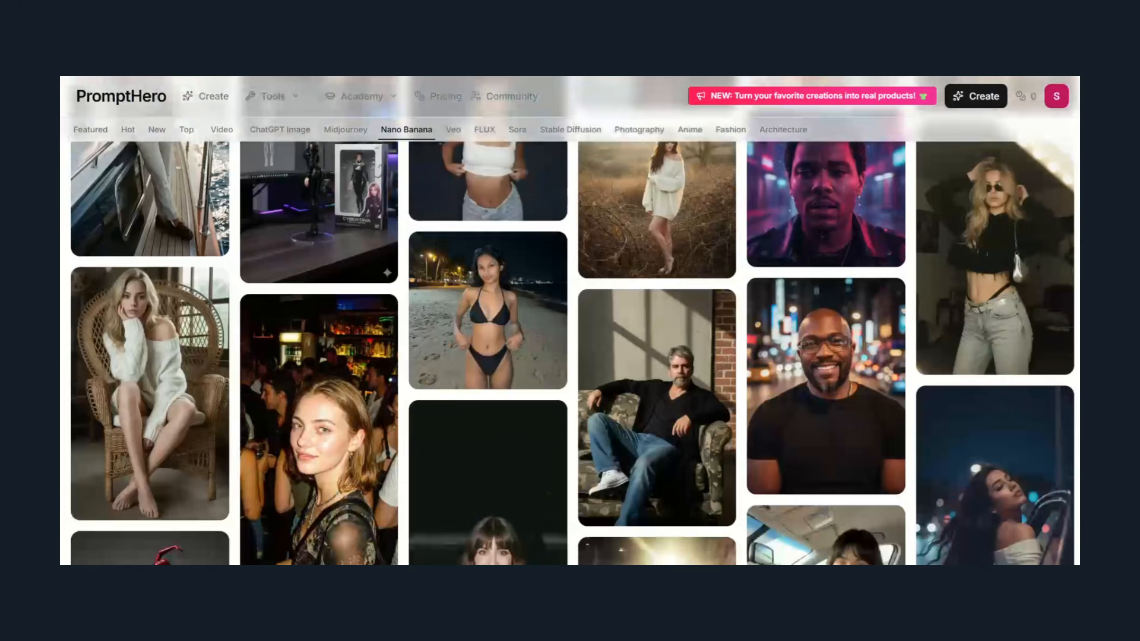
{"action": "scroll", "coordinate": [570, 321], "scroll_direction": "down", "scroll_amount": 4}
{"action": "scroll", "coordinate": [574, 321], "scroll_direction": "up", "scroll_amount": 3}
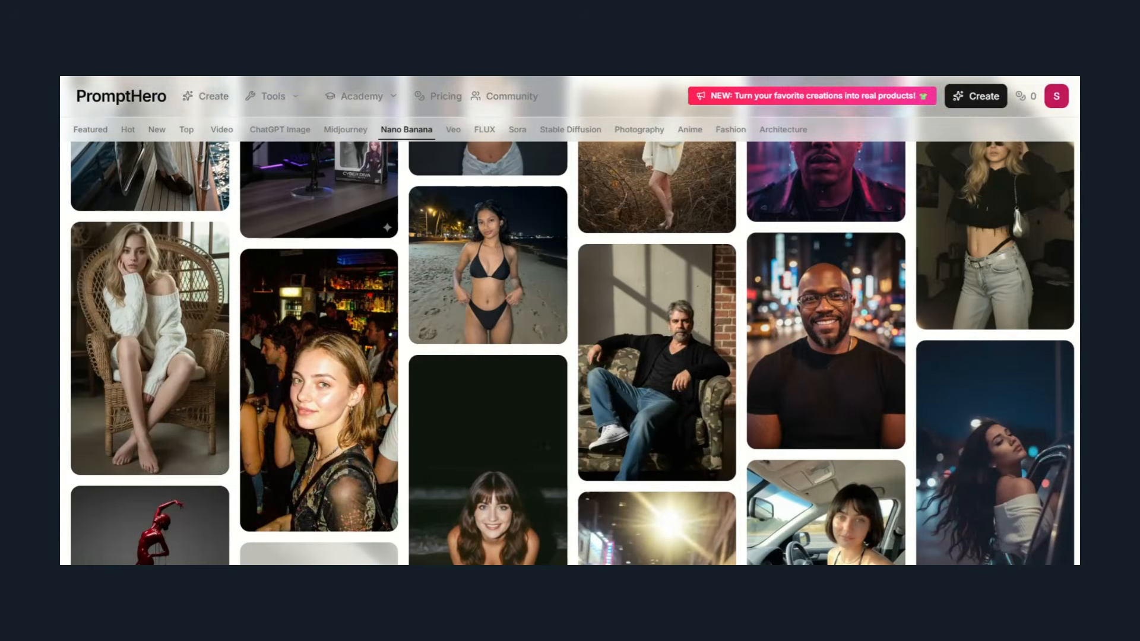
{"action": "scroll", "coordinate": [575, 320], "scroll_direction": "down", "scroll_amount": 18}
{"action": "scroll", "coordinate": [570, 321], "scroll_direction": "down", "scroll_amount": 3}
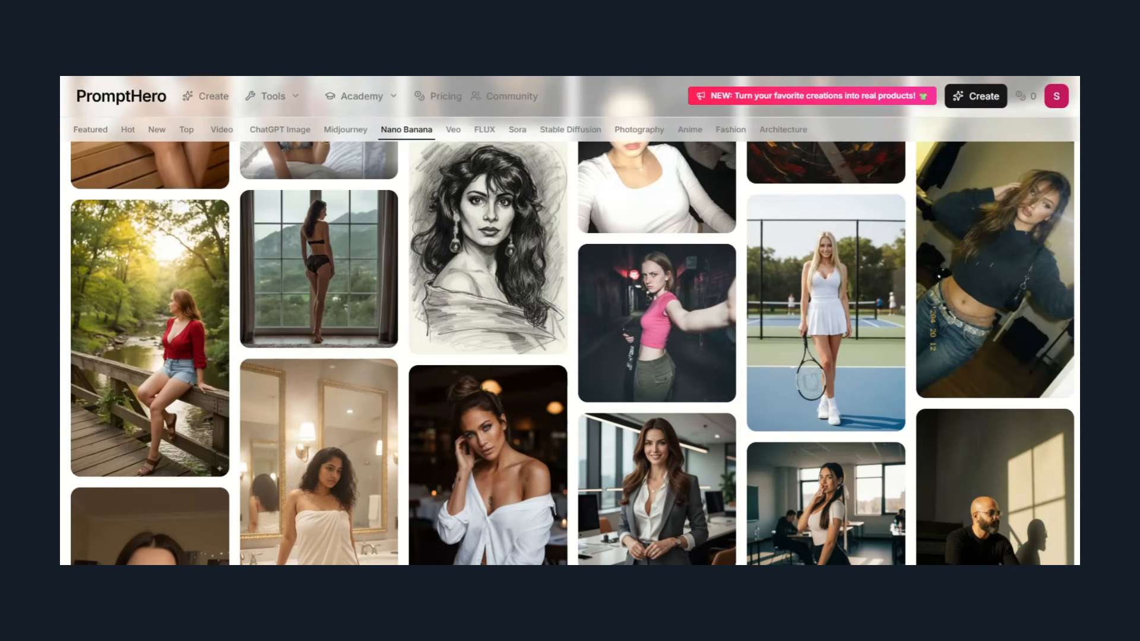
{"action": "left_click", "coordinate": [657, 323]}
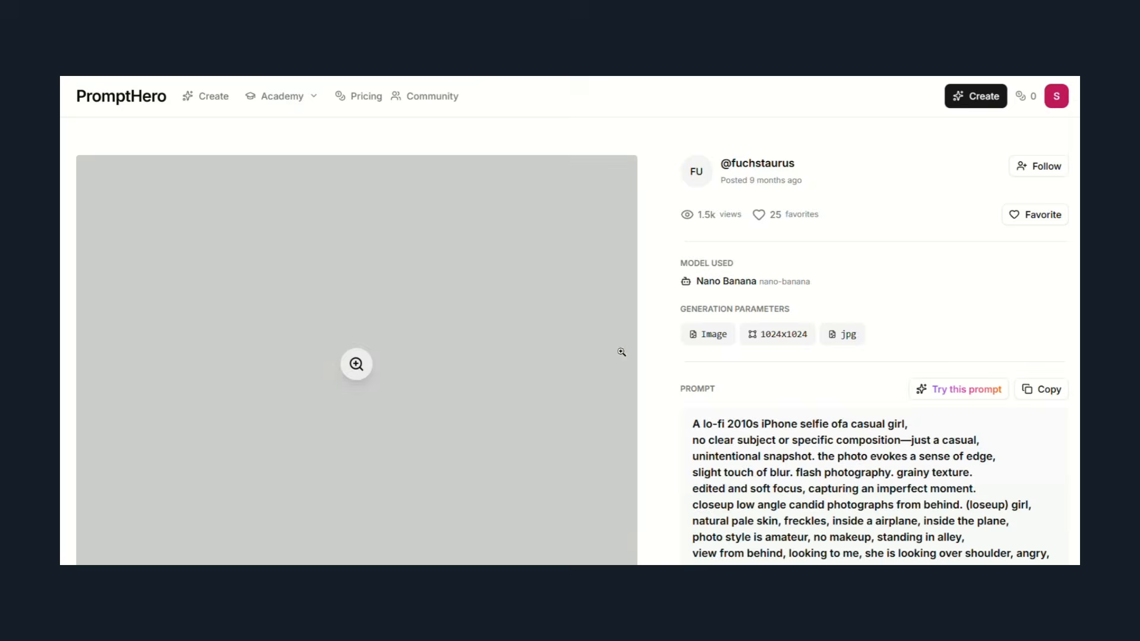
Review the pink t-shirt girl image's page and copy its lo-fi 2010s iPhone selfie prompt.
{"action": "scroll", "coordinate": [883, 284], "scroll_direction": "down", "scroll_amount": 3}
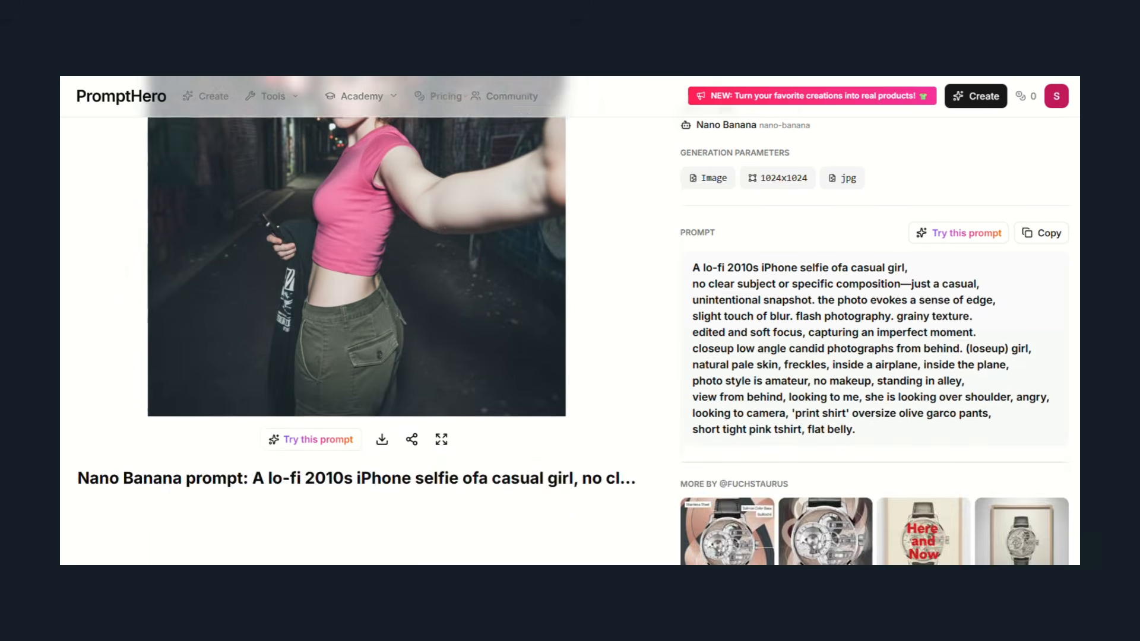
{"action": "scroll", "coordinate": [883, 284], "scroll_direction": "up", "scroll_amount": 2}
{"action": "left_click", "coordinate": [1041, 342]}
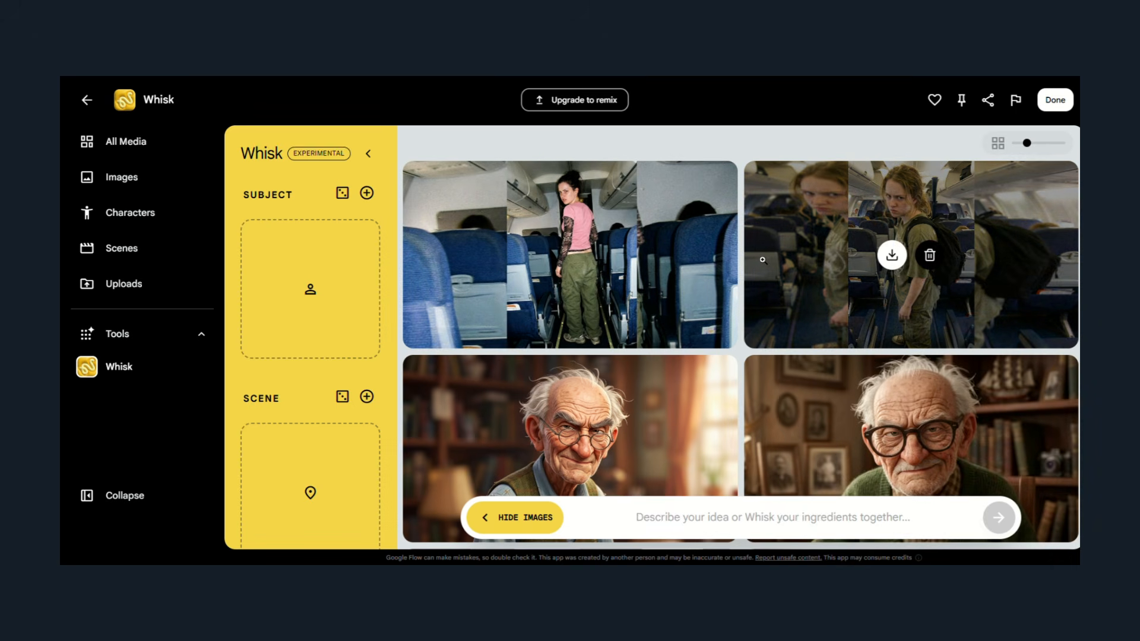
Look over both generated airplane images in Whisk, and switch to PromptHero to browse its Photography prompts.
{"action": "mouse_move", "coordinate": [897, 264]}
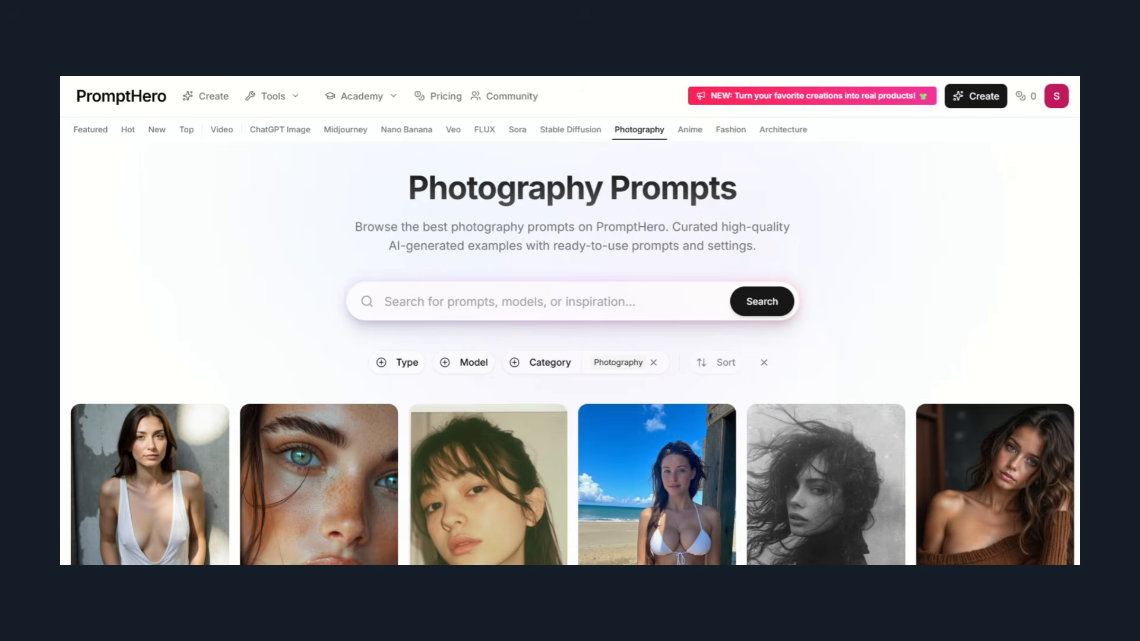
{"action": "scroll", "coordinate": [570, 321], "scroll_direction": "down", "scroll_amount": 15}
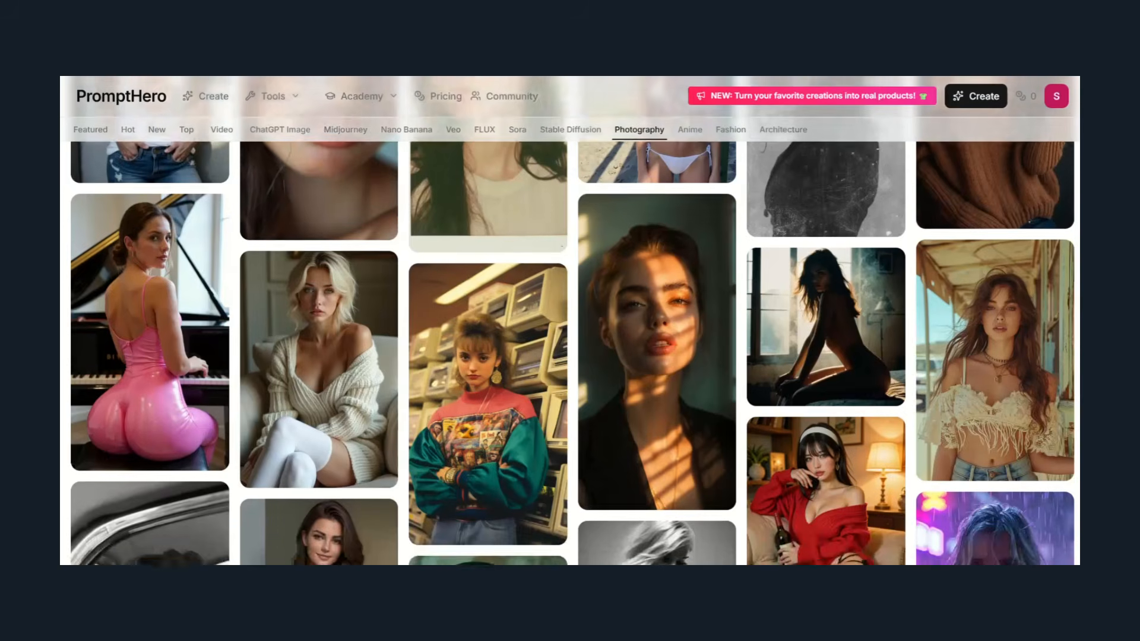
{"action": "scroll", "coordinate": [570, 320], "scroll_direction": "up", "scroll_amount": 15}
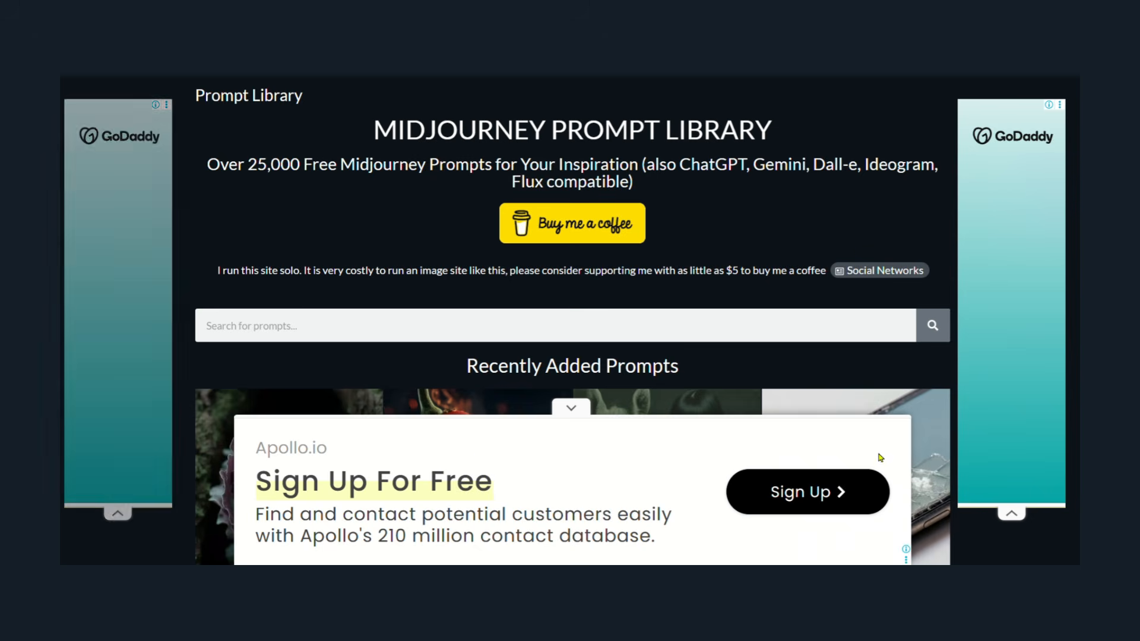
Switch to the Midjourney Prompt Library, browse its recently added prompts and open the image of the weasel waiter in a restaurant.
{"action": "scroll", "coordinate": [881, 458], "scroll_direction": "down", "scroll_amount": 8}
{"action": "scroll", "coordinate": [881, 458], "scroll_direction": "up", "scroll_amount": 5}
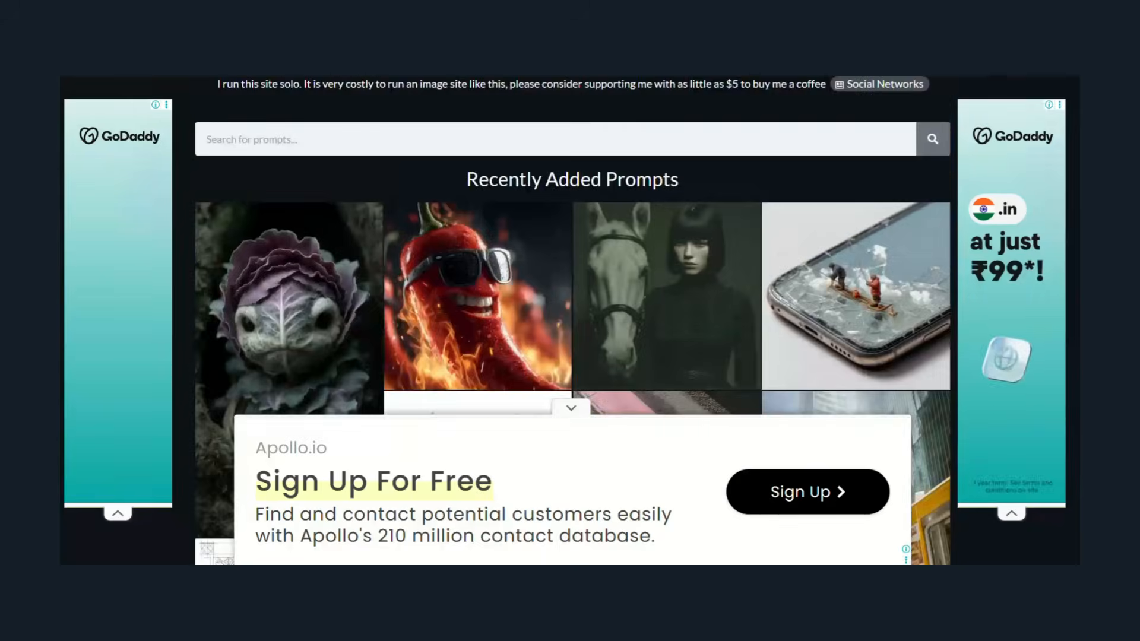
{"action": "scroll", "coordinate": [572, 321], "scroll_direction": "up", "scroll_amount": 3}
{"action": "scroll", "coordinate": [573, 320], "scroll_direction": "down", "scroll_amount": 10}
{"action": "scroll", "coordinate": [572, 321], "scroll_direction": "up", "scroll_amount": 3}
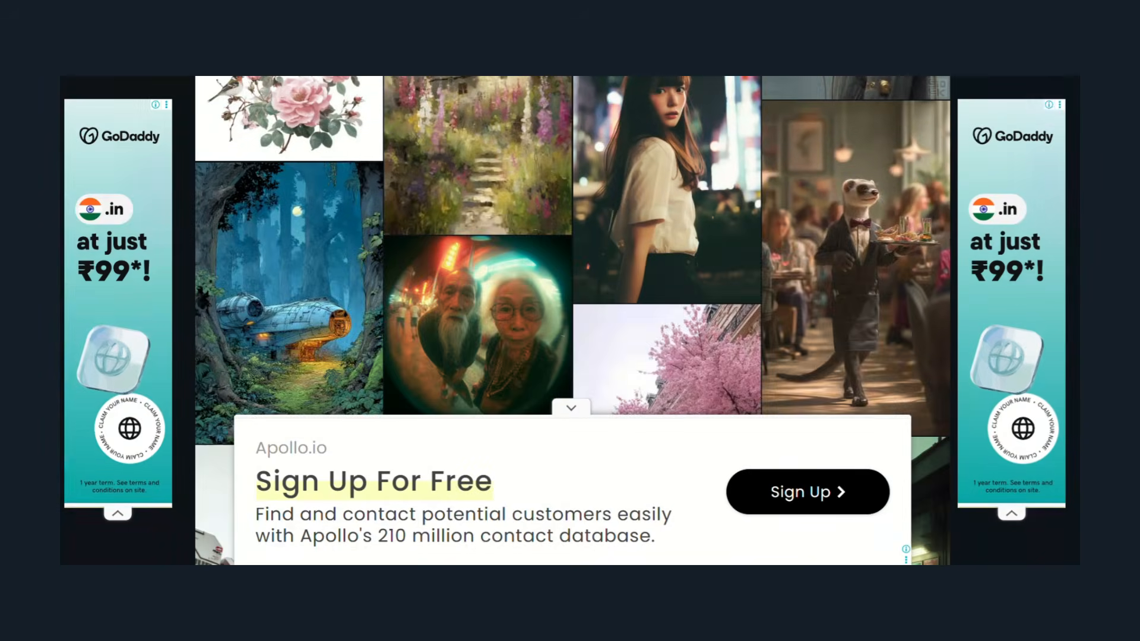
{"action": "left_click", "coordinate": [855, 267]}
{"action": "left_click", "coordinate": [964, 146]}
Copy the full hyper-realistic weasel waiter prompt, including "--ar 9:16 --v 7", and generate images from it in Whisk without a subject.
{"action": "scroll", "coordinate": [570, 320], "scroll_direction": "down", "scroll_amount": 4}
{"action": "scroll", "coordinate": [570, 321], "scroll_direction": "up", "scroll_amount": 2}
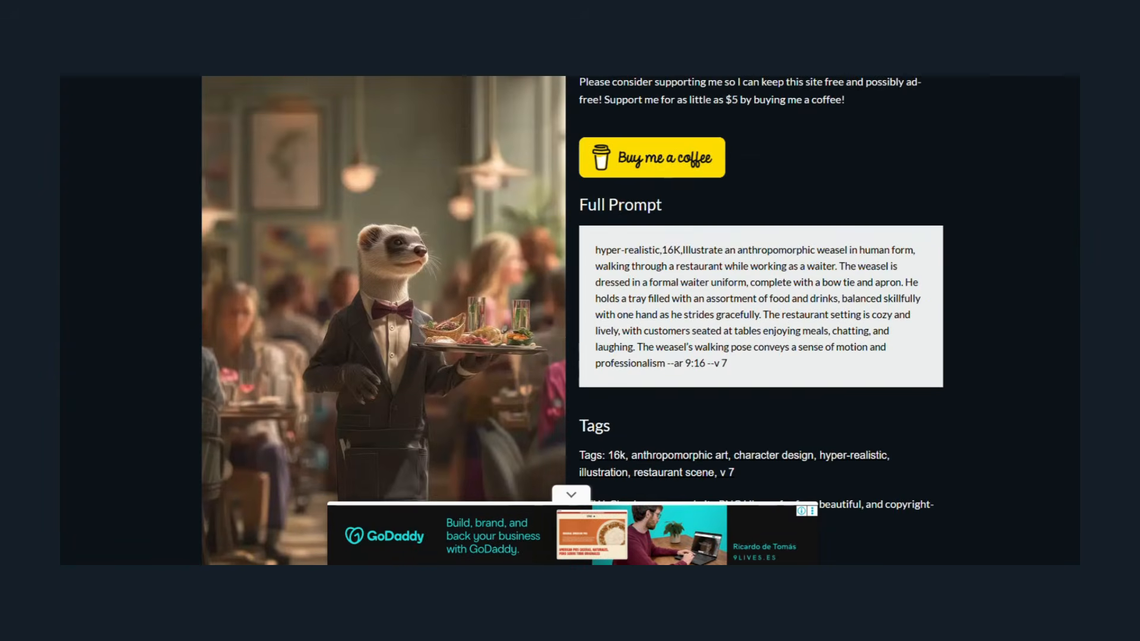
{"action": "scroll", "coordinate": [412, 304], "scroll_direction": "down", "scroll_amount": 1}
{"action": "left_click_drag", "start_coordinate": [596, 204], "coordinate": [669, 273]}
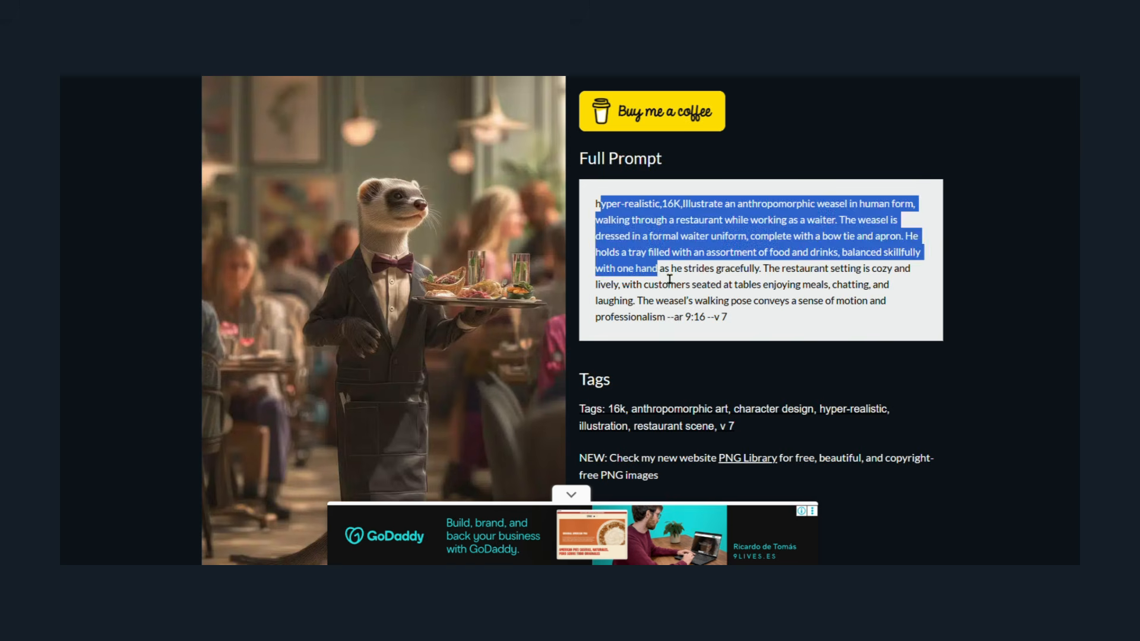
{"action": "left_click", "coordinate": [650, 257]}
{"action": "left_click_drag", "start_coordinate": [595, 203], "coordinate": [728, 317]}
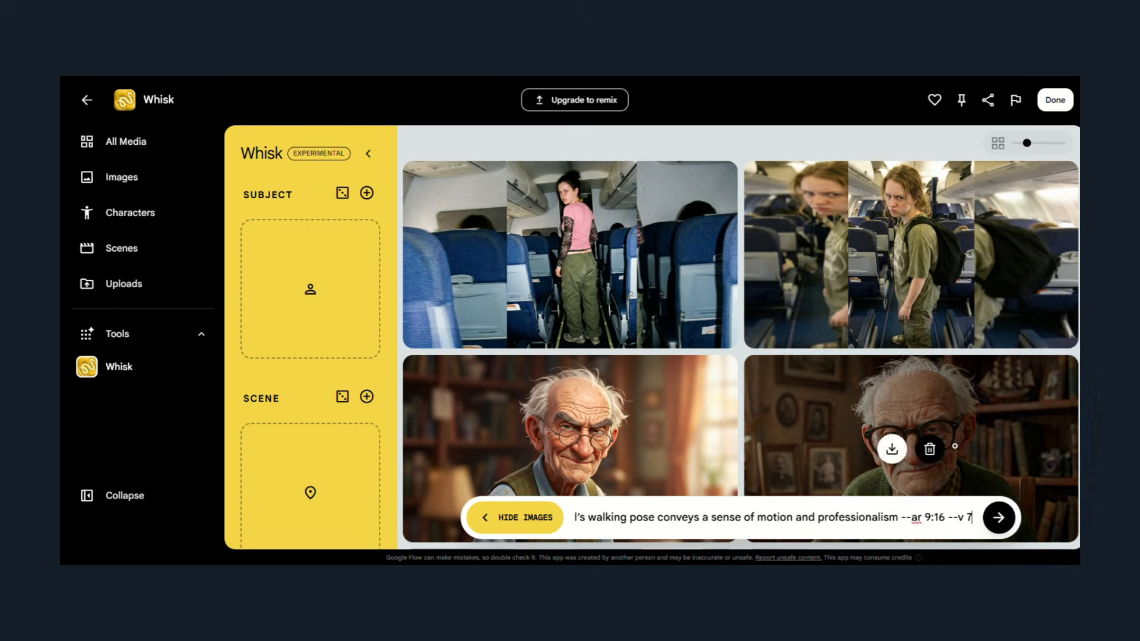
{"action": "left_click", "coordinate": [1001, 518]}
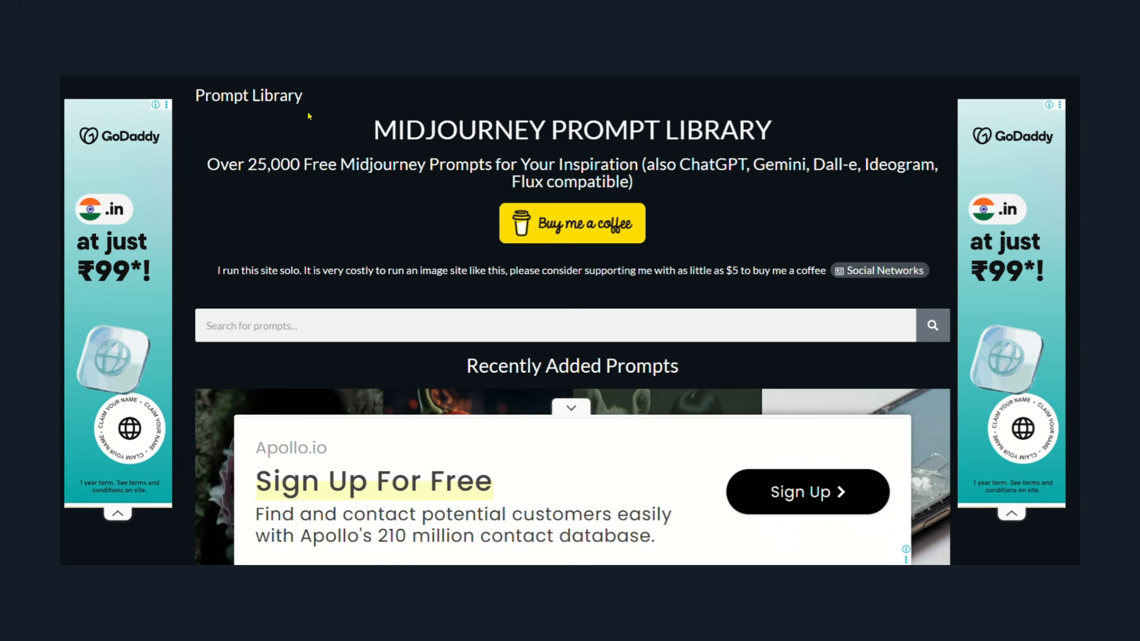
Browse more recently added prompts in the Midjourney Prompt Library, and switch to Mage to open the safari truck driver post.
{"action": "scroll", "coordinate": [308, 114], "scroll_direction": "down", "scroll_amount": 10}
{"action": "scroll", "coordinate": [573, 237], "scroll_direction": "down", "scroll_amount": 15}
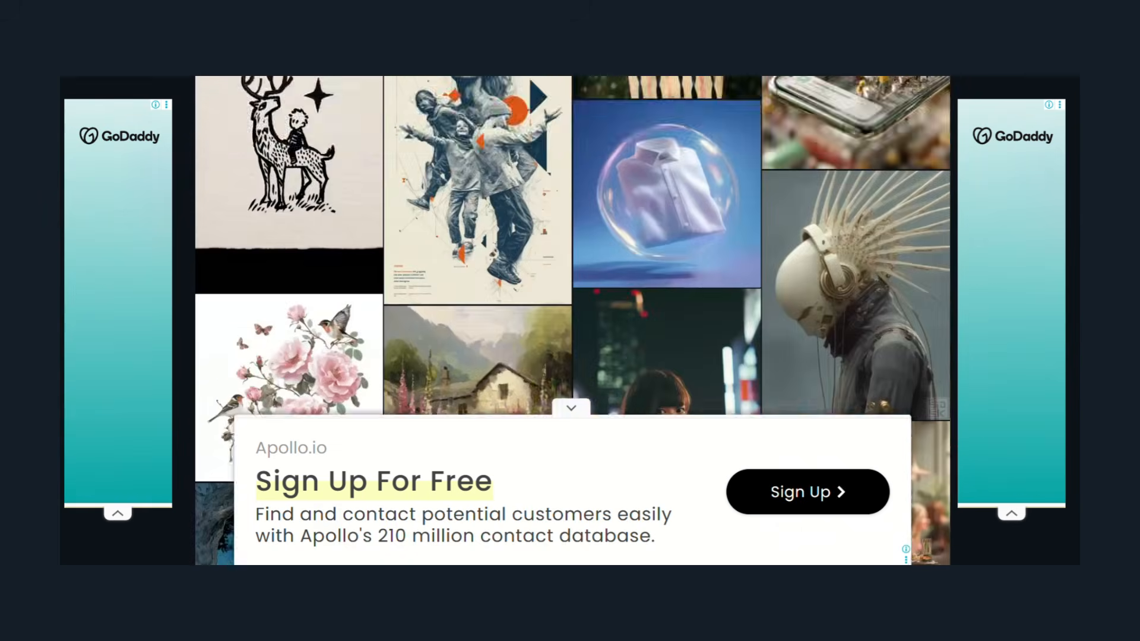
{"action": "scroll", "coordinate": [572, 237], "scroll_direction": "down", "scroll_amount": 15}
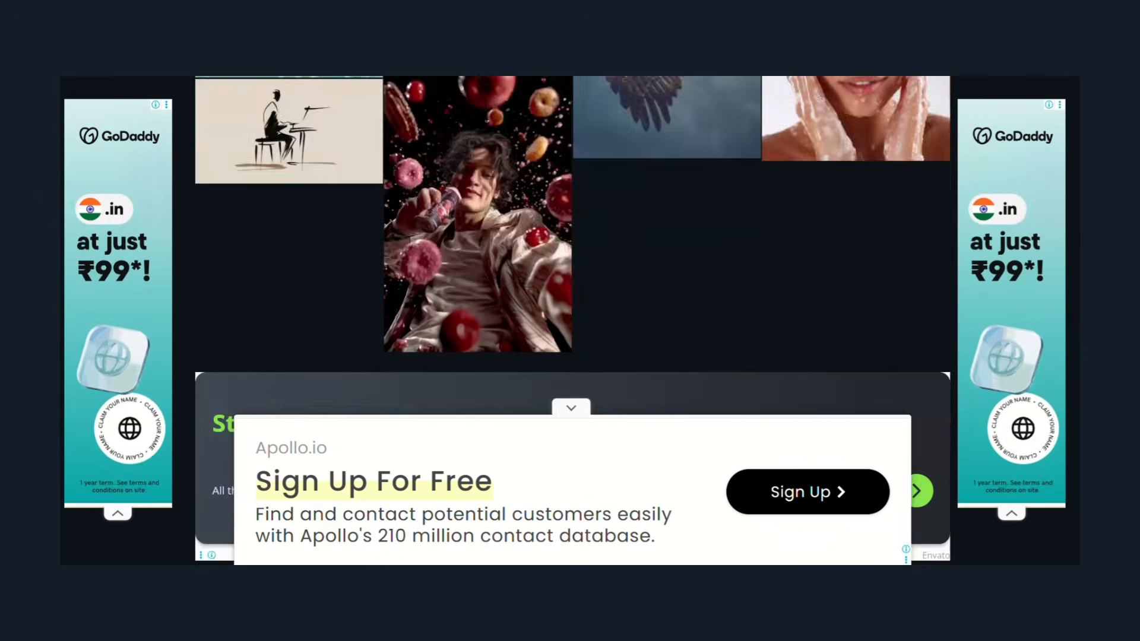
{"action": "scroll", "coordinate": [573, 237], "scroll_direction": "up", "scroll_amount": 7}
{"action": "scroll", "coordinate": [573, 238], "scroll_direction": "down", "scroll_amount": 1}
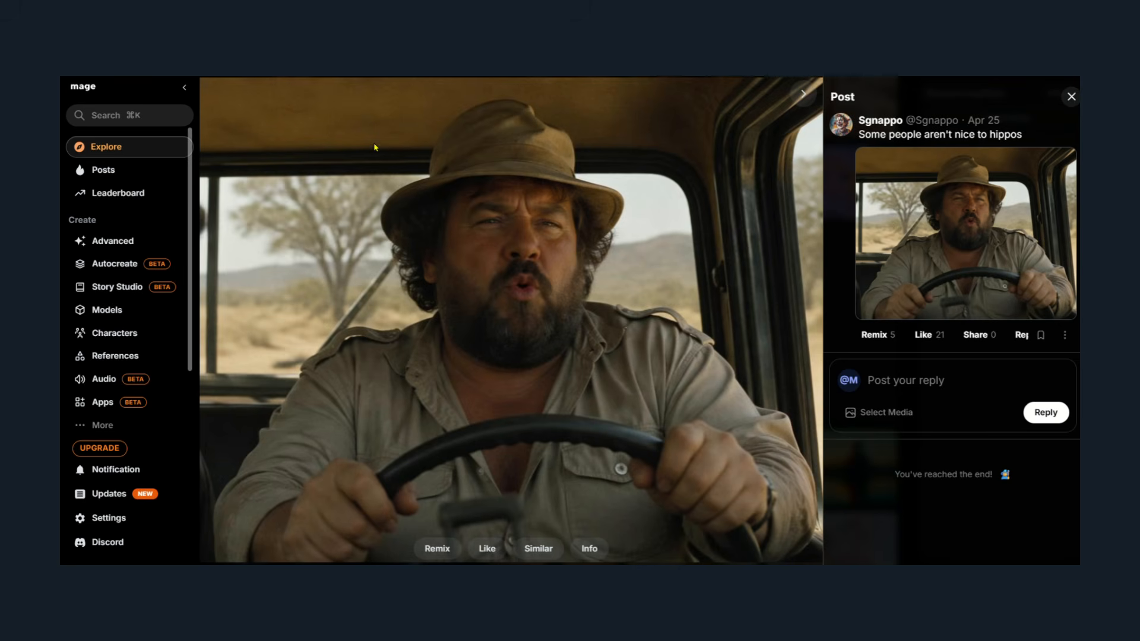
Copy the safari truck driver prompt from the post's info, and generate images from it in Whisk without a subject.
{"action": "left_click", "coordinate": [589, 549]}
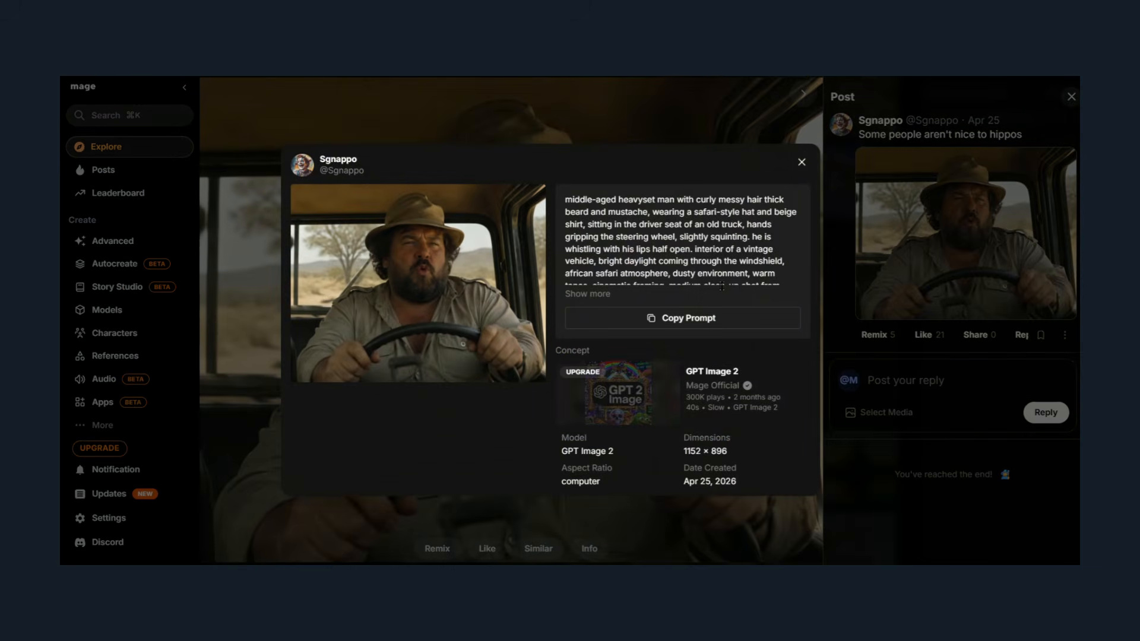
{"action": "scroll", "coordinate": [625, 250], "scroll_direction": "down", "scroll_amount": 2}
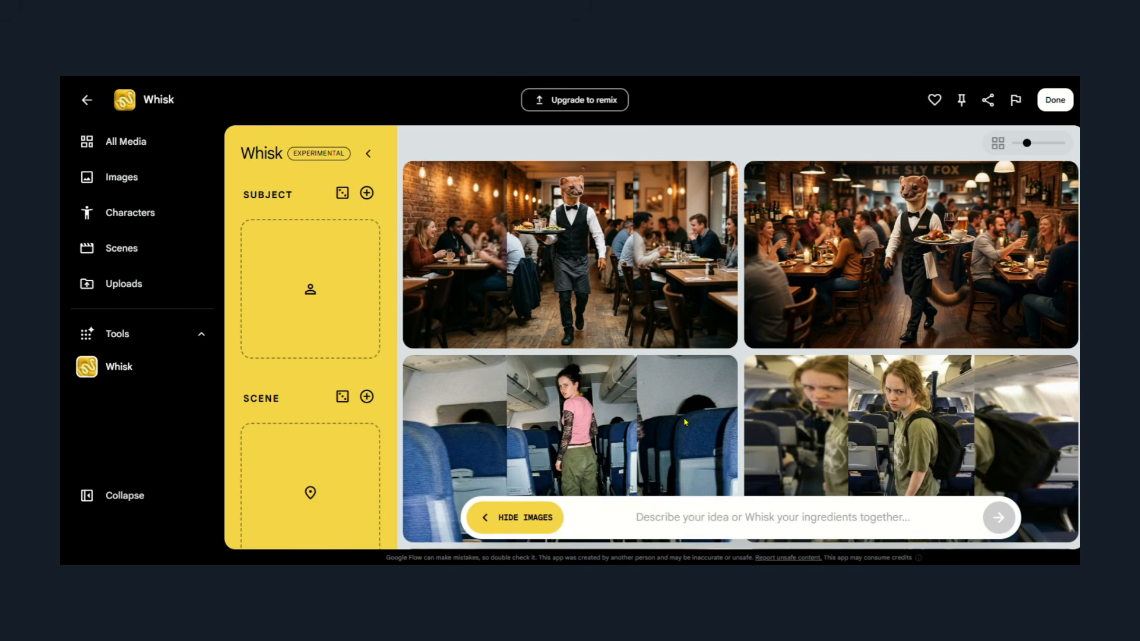
{"action": "key", "text": "ctrl+v"}
{"action": "left_click", "coordinate": [999, 517]}
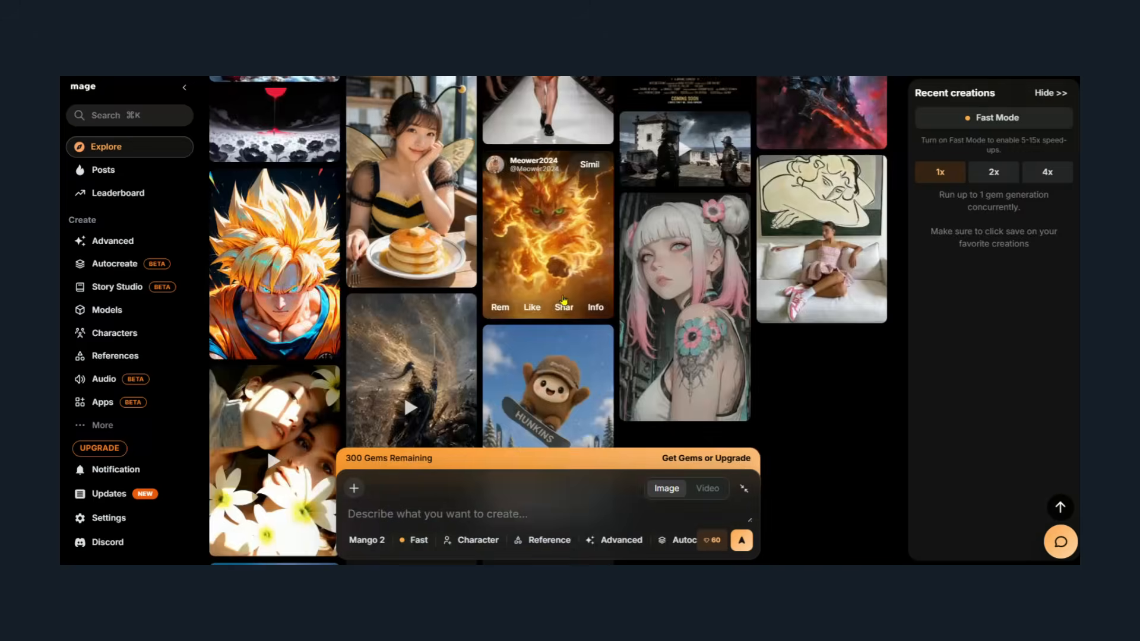
Switch to Mage, browse the Explore gallery and open the image of the man in a white t-shirt sitting in a convertible.
{"action": "scroll", "coordinate": [564, 301], "scroll_direction": "down", "scroll_amount": 20}
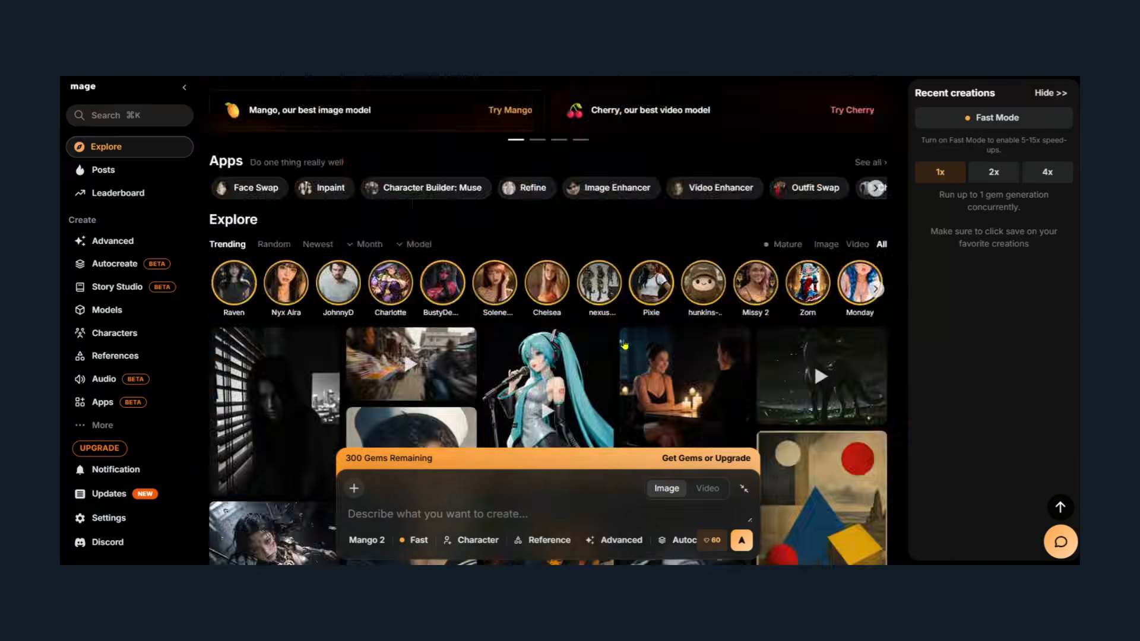
{"action": "scroll", "coordinate": [548, 320], "scroll_direction": "down", "scroll_amount": 8}
{"action": "scroll", "coordinate": [540, 137], "scroll_direction": "down", "scroll_amount": 3}
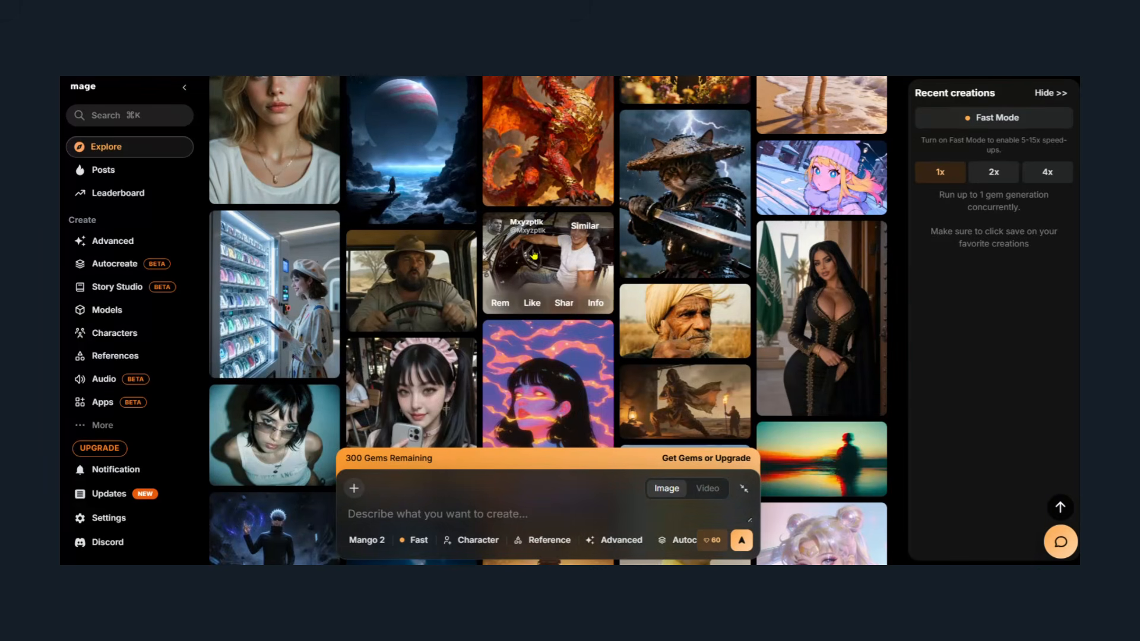
{"action": "left_click", "coordinate": [560, 267]}
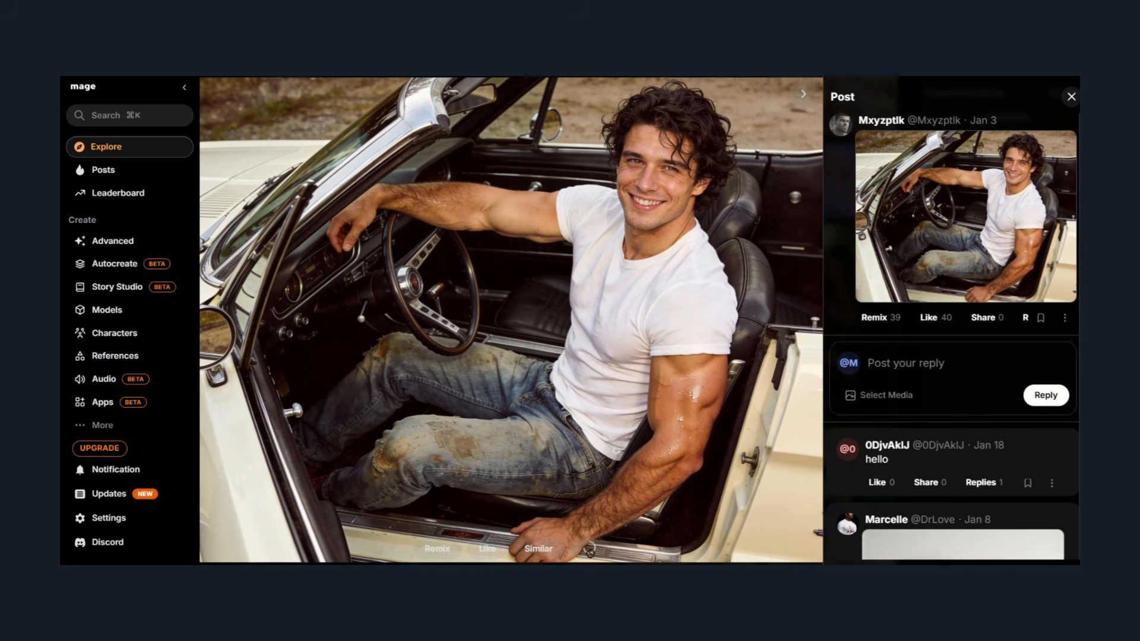
Show the convertible image's generation info and copy its 1966 Mustang portrait prompt.
{"action": "left_click", "coordinate": [589, 548]}
{"action": "scroll", "coordinate": [710, 285], "scroll_direction": "down", "scroll_amount": 1}
{"action": "scroll", "coordinate": [710, 285], "scroll_direction": "up", "scroll_amount": 1}
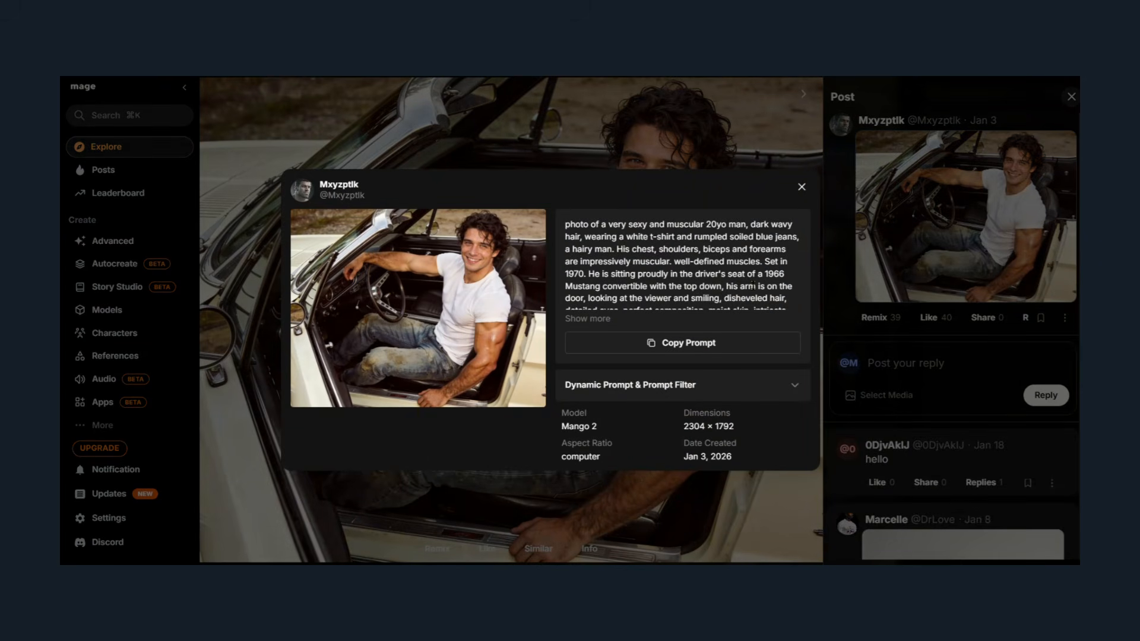
{"action": "scroll", "coordinate": [753, 285], "scroll_direction": "down", "scroll_amount": 1}
{"action": "scroll", "coordinate": [742, 303], "scroll_direction": "up", "scroll_amount": 1}
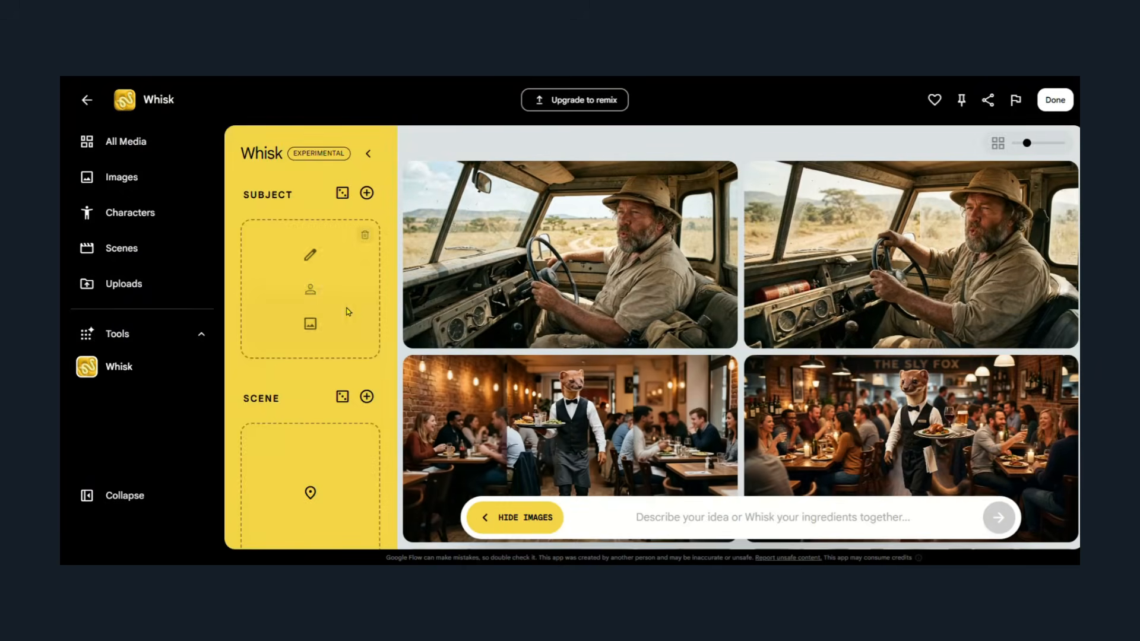
Add the existing photo of the man in the blue t-shirt as Whisk's subject, and generate images from the copied Mustang prompt.
{"action": "left_click", "coordinate": [310, 325]}
{"action": "left_click", "coordinate": [499, 412]}
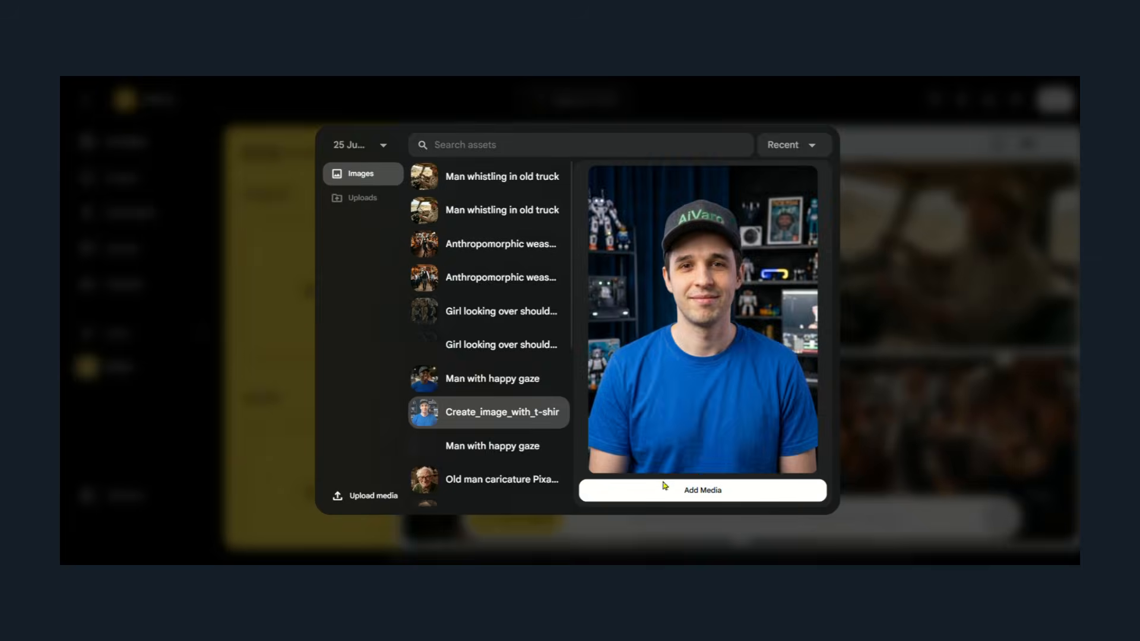
{"action": "left_click", "coordinate": [664, 490]}
{"action": "key", "text": "ctrl+v"}
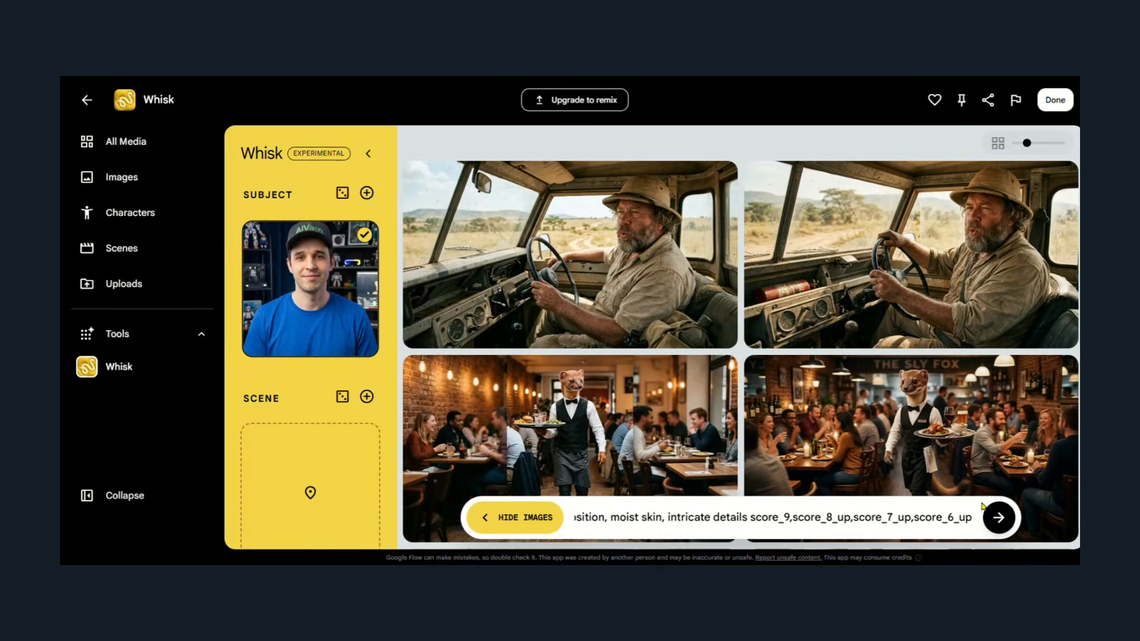
{"action": "left_click", "coordinate": [998, 518]}
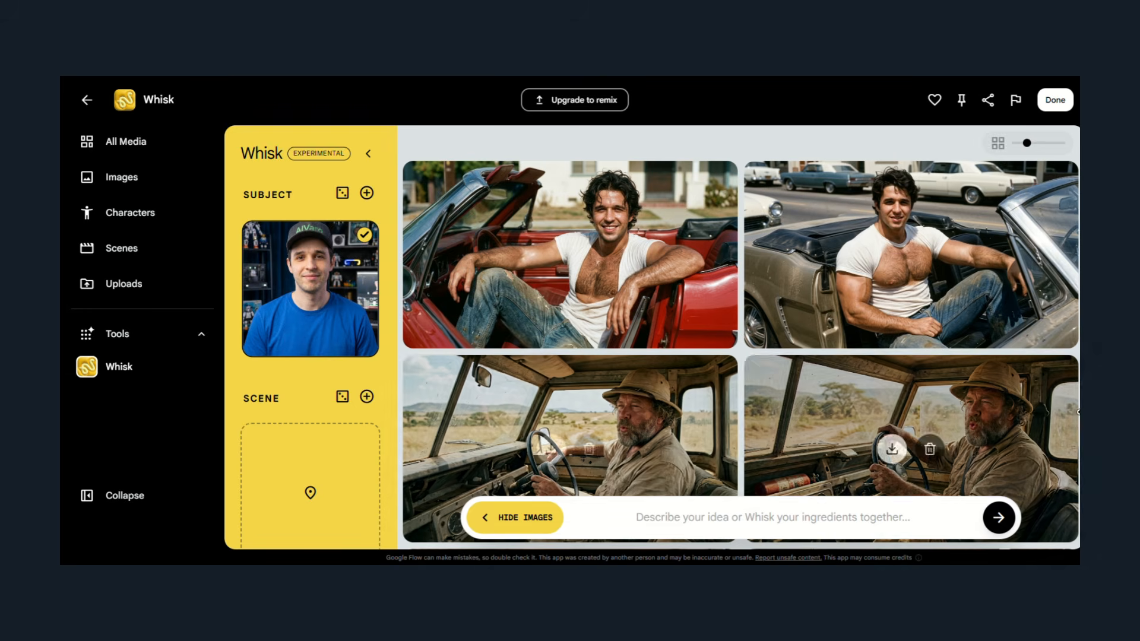
{"action": "mouse_move", "coordinate": [574, 200]}
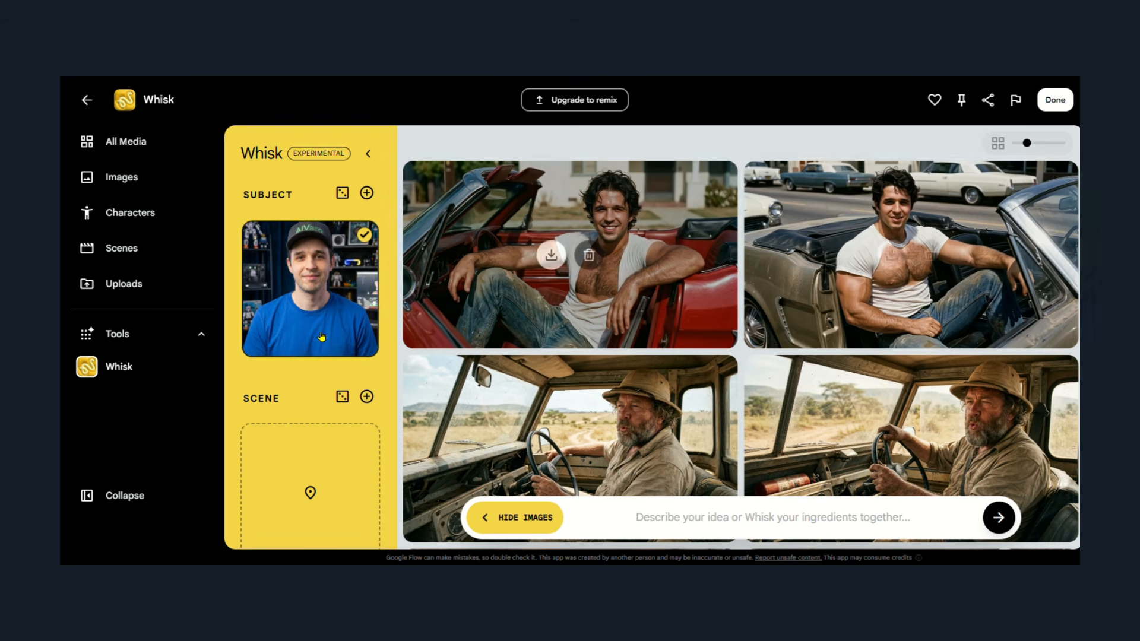